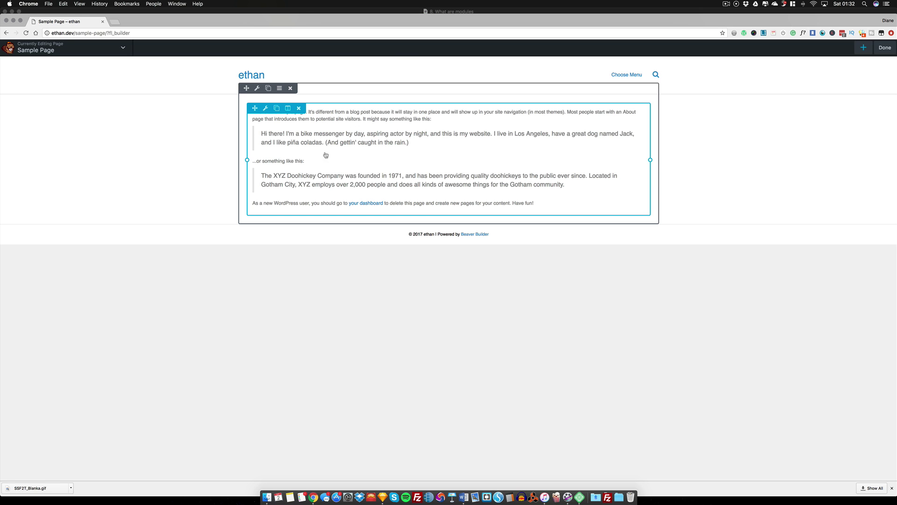
Review the text module's Advanced settings, keeping responsive display and visibility at Always and animation at None
click(381, 155)
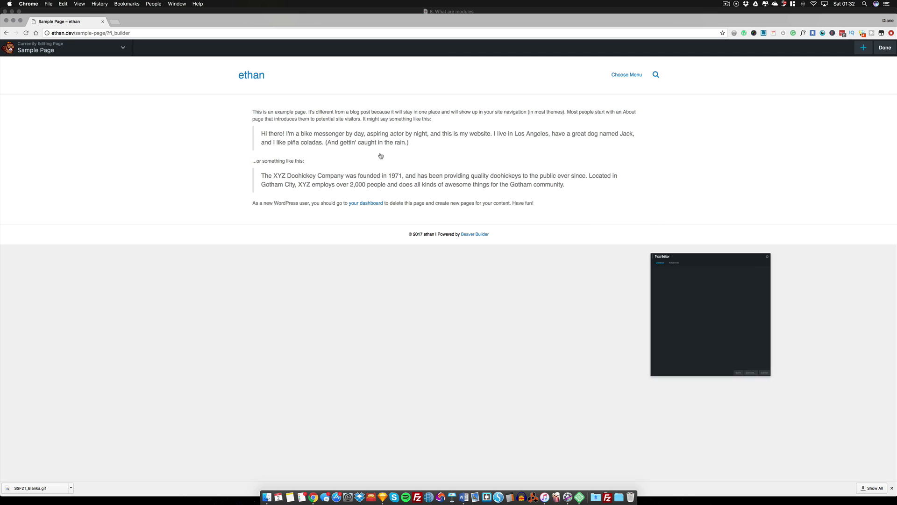
drag(580, 183, 440, 130)
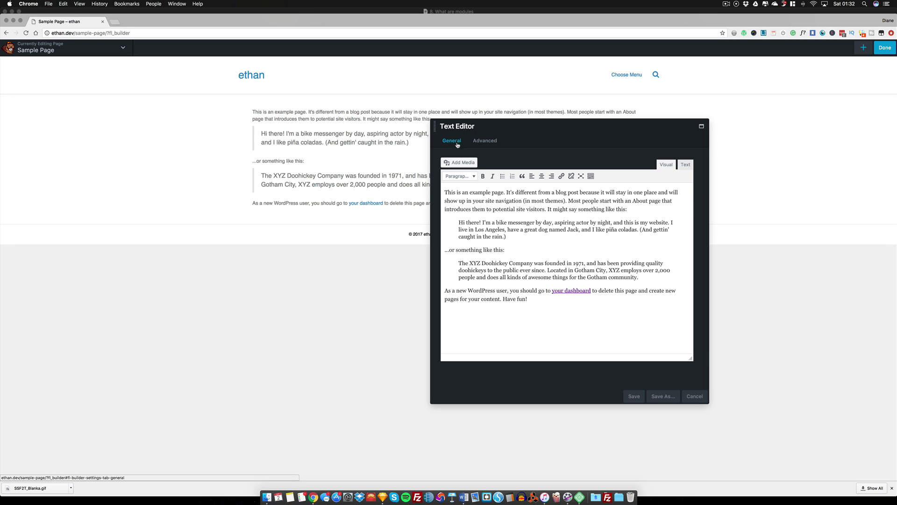
click(485, 141)
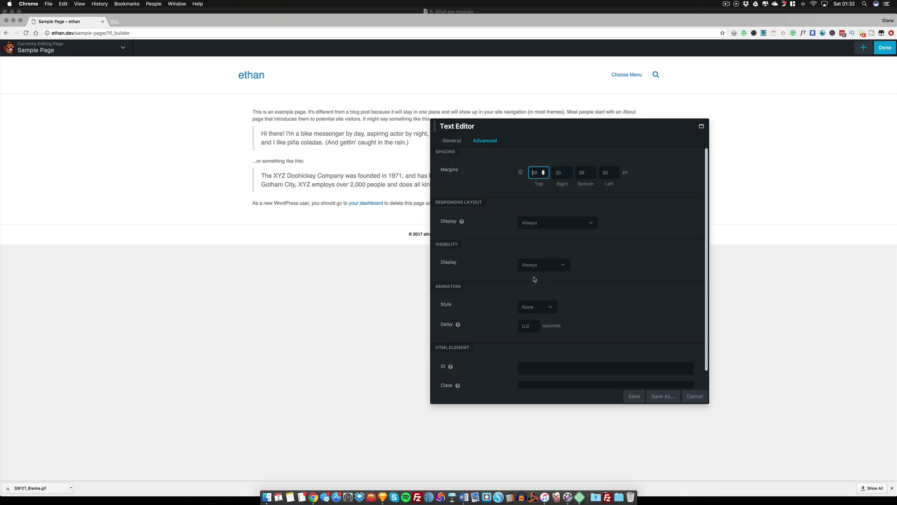
scroll(508, 291, down, 1)
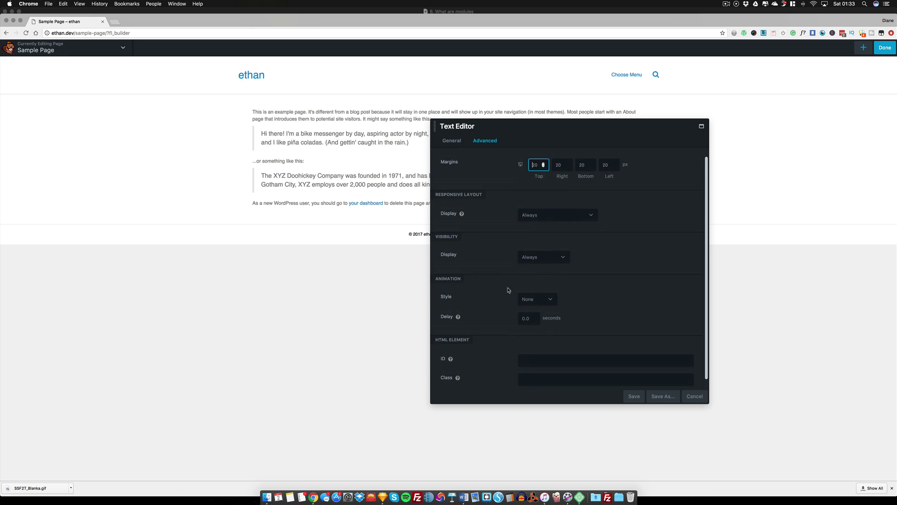
click(558, 210)
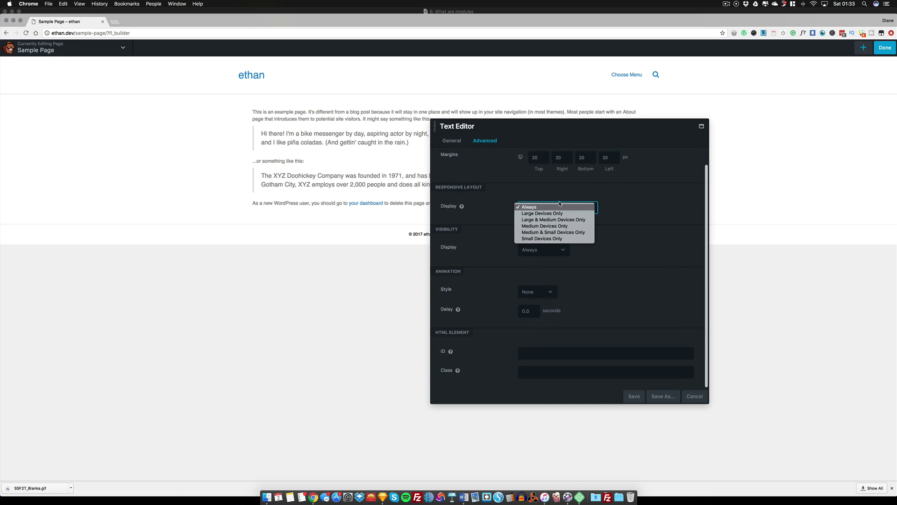
click(559, 206)
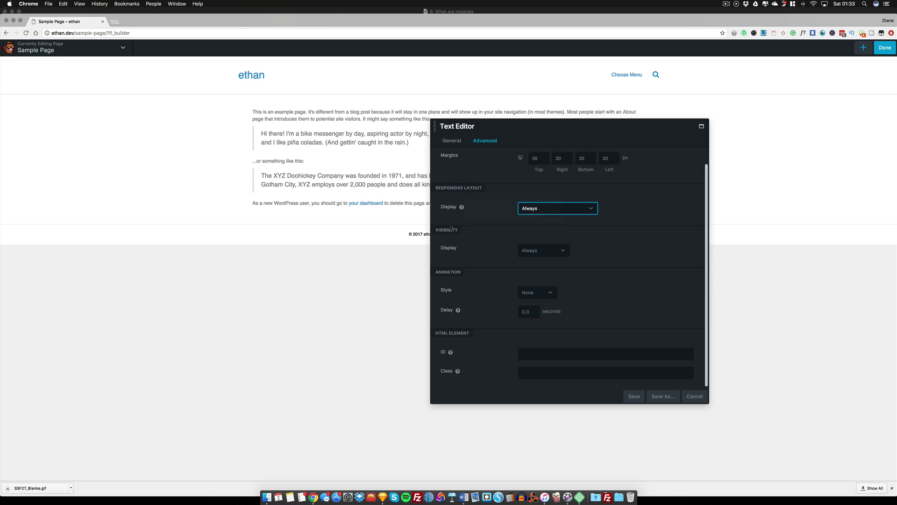
click(549, 251)
click(609, 266)
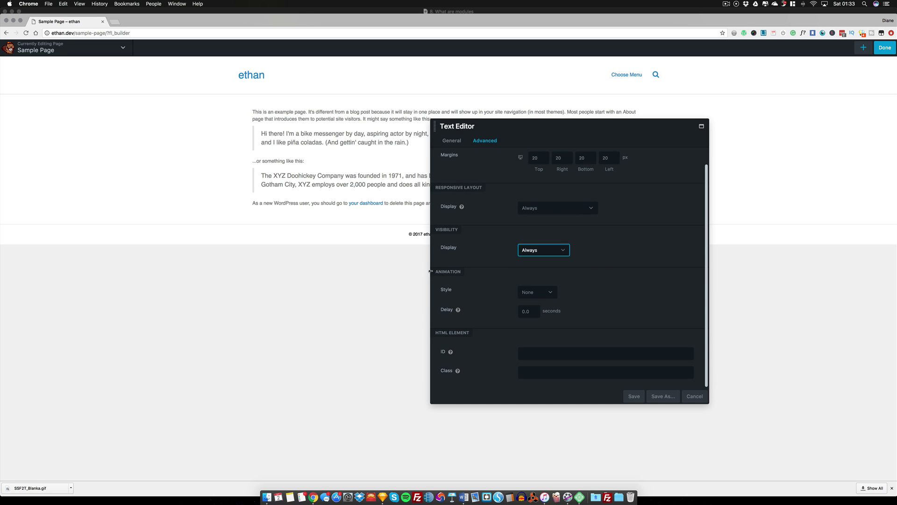
click(545, 296)
click(576, 280)
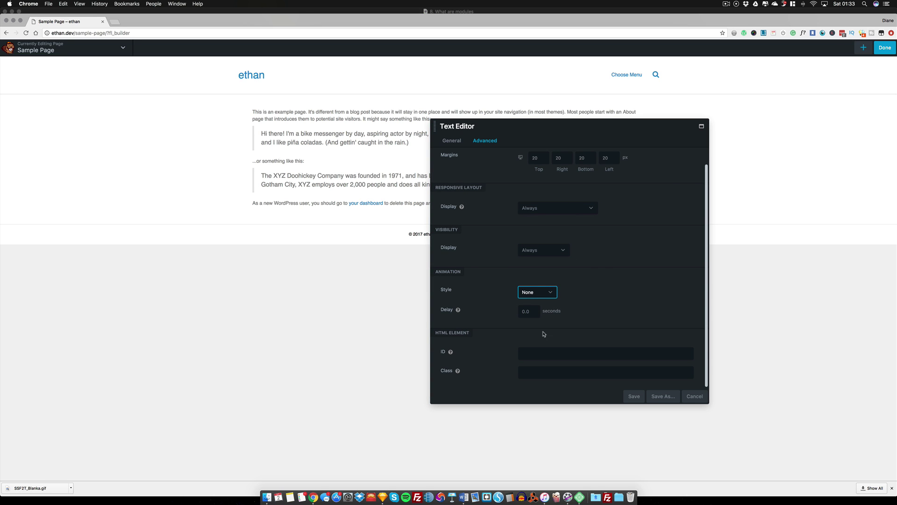
click(535, 348)
click(548, 345)
click(500, 354)
Check the text content in raw HTML view, then save the text module unchanged
click(452, 141)
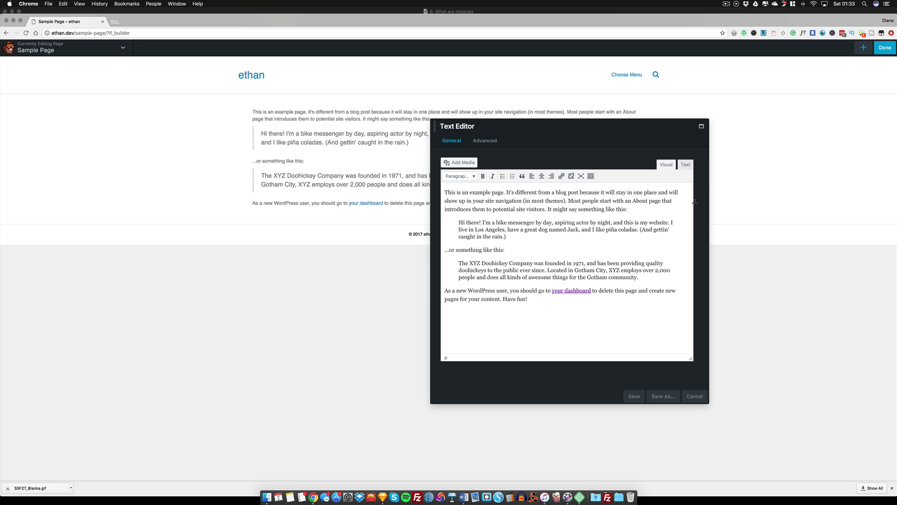
click(680, 166)
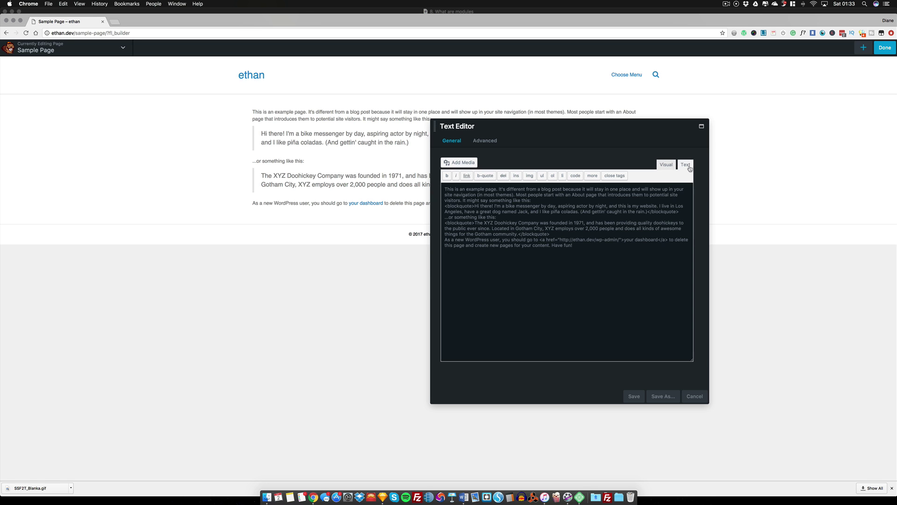
click(667, 165)
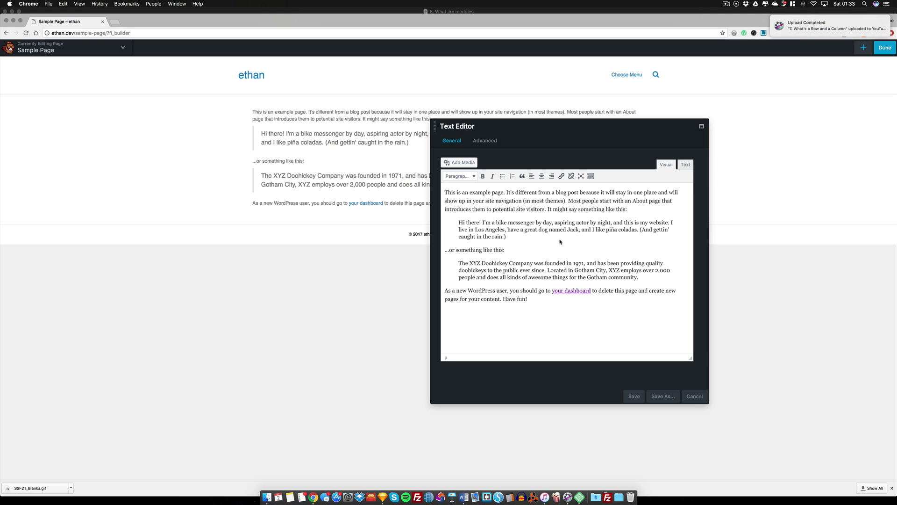
click(640, 395)
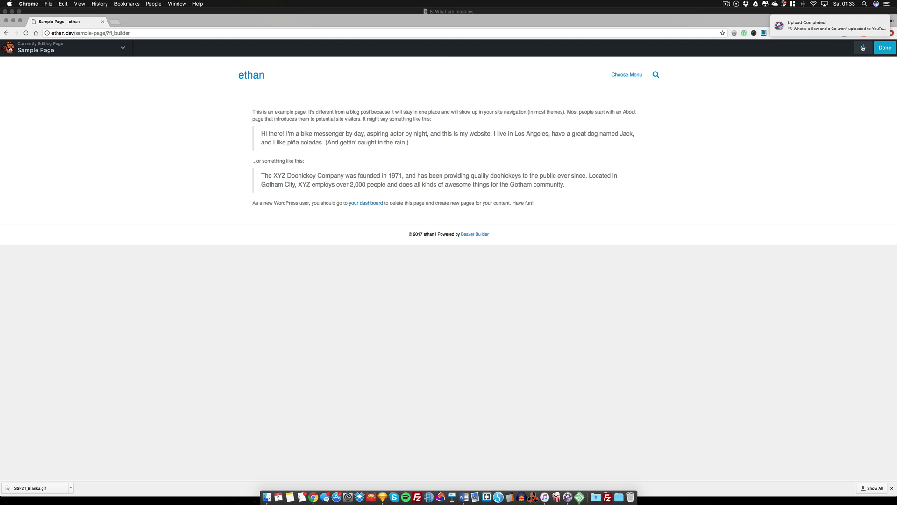
Browse the addable modules panel, keeping the Standard Modules group selected
click(864, 48)
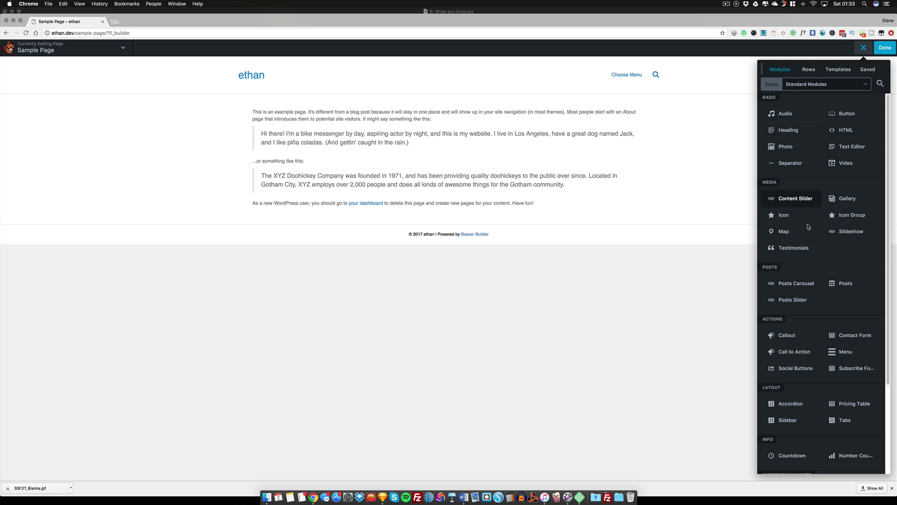
scroll(808, 243, down, 3)
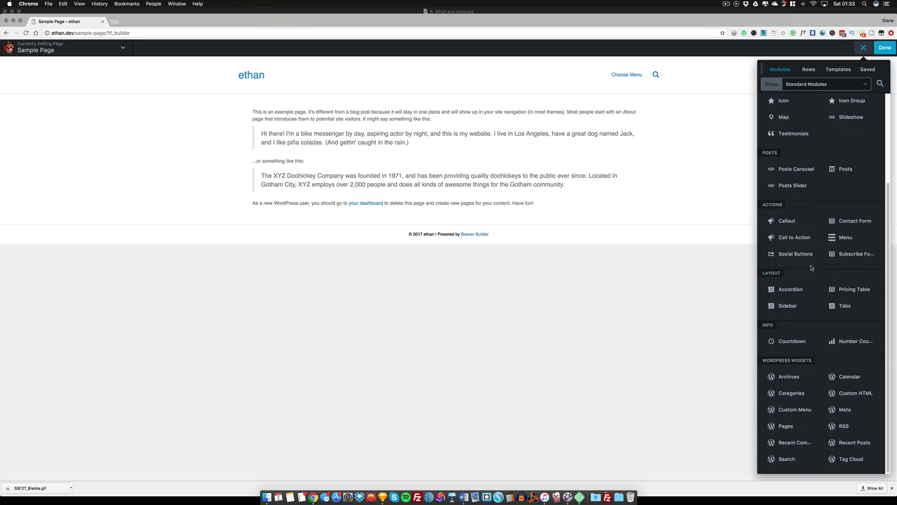
scroll(811, 264, up, 4)
scroll(808, 261, up, 1)
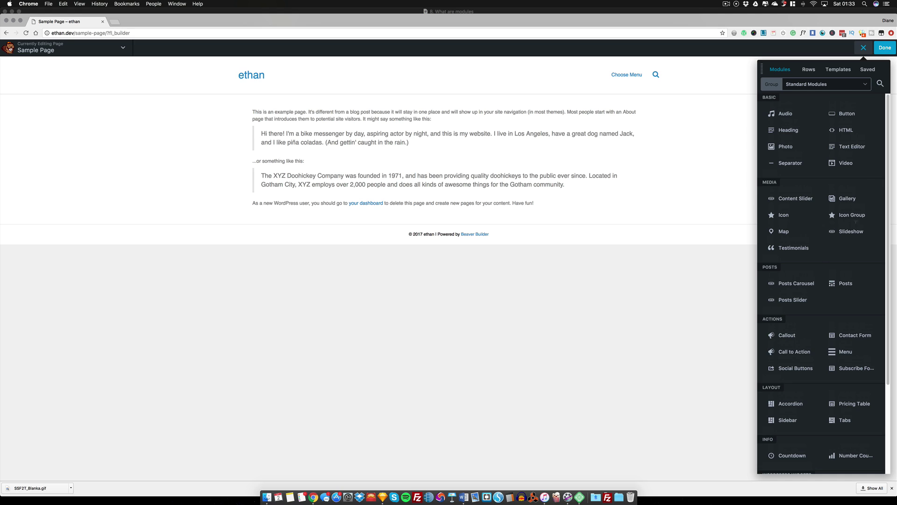
click(829, 87)
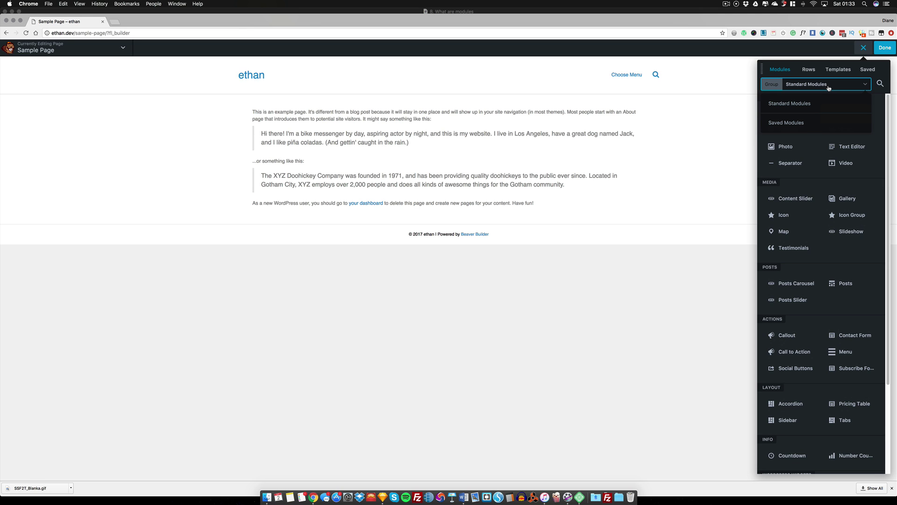
click(827, 88)
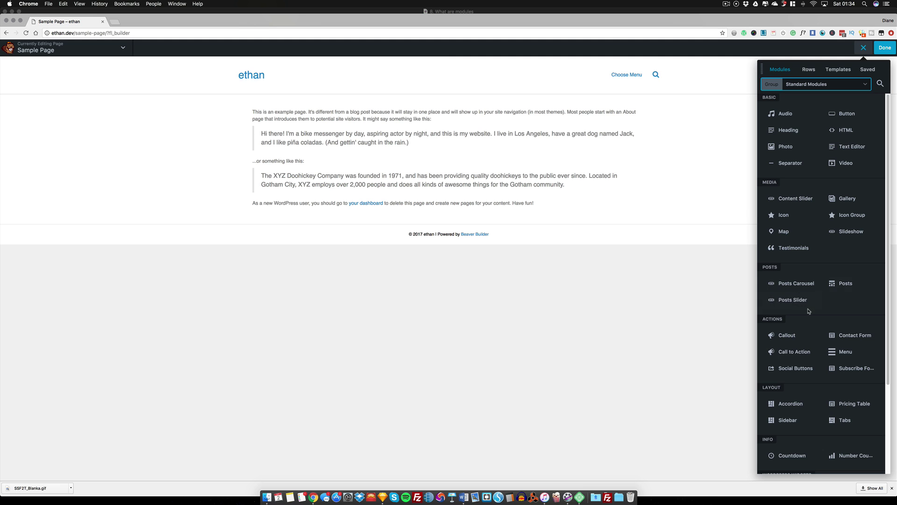
scroll(813, 308, down, 2)
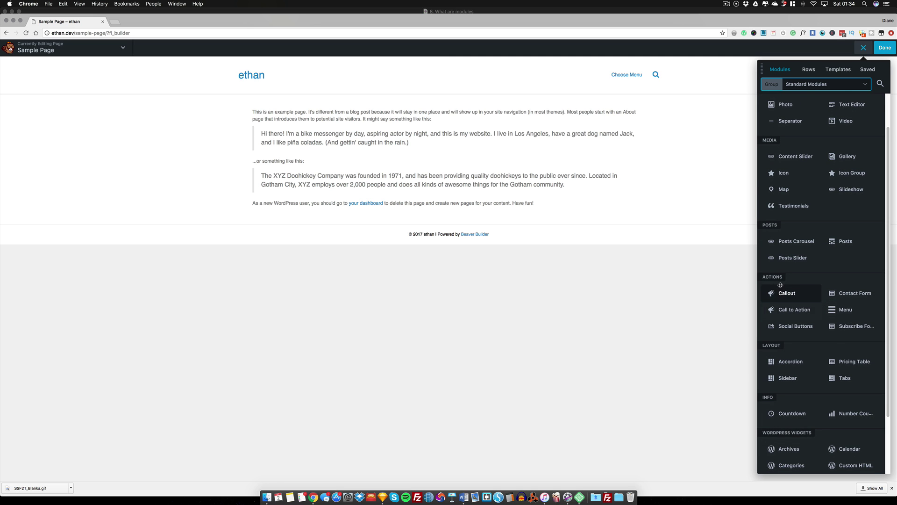
scroll(822, 299, down, 3)
scroll(804, 288, up, 5)
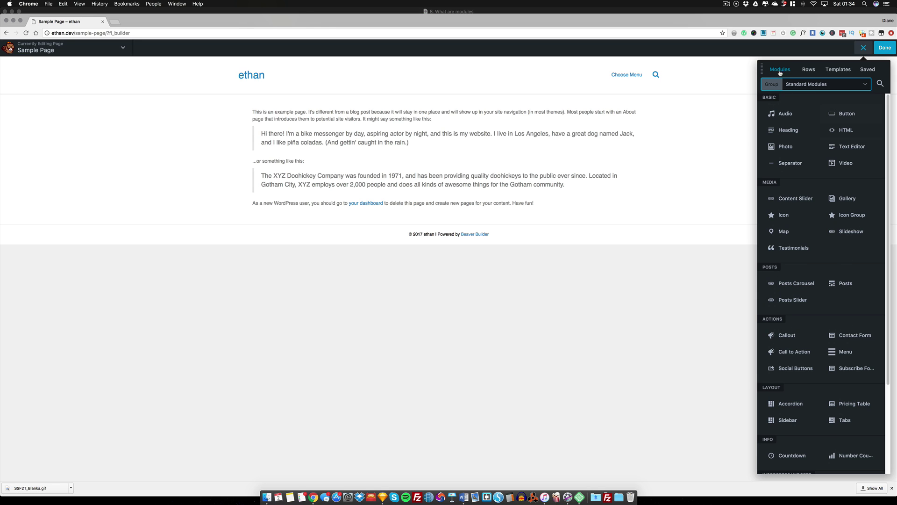
Look through the row layouts and landing page templates, then show the Standard Modules list again
click(810, 72)
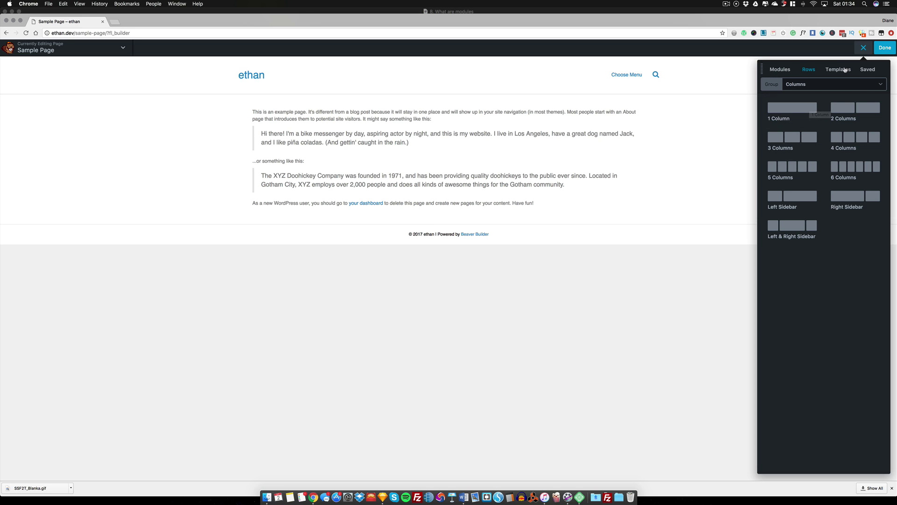
click(843, 69)
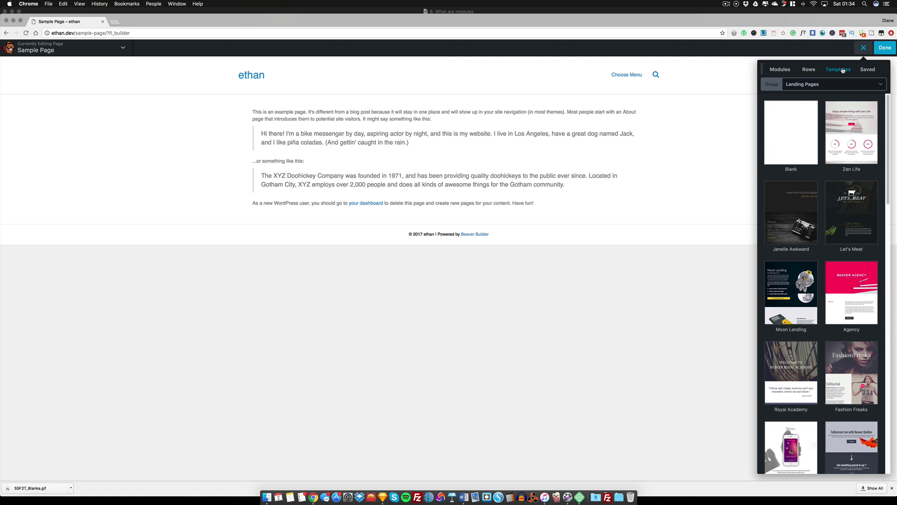
scroll(837, 154, down, 4)
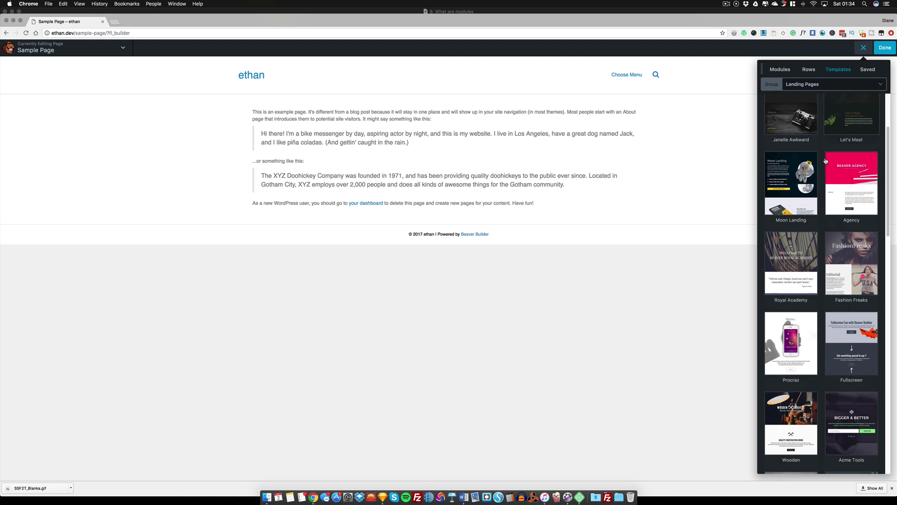
scroll(848, 141, up, 2)
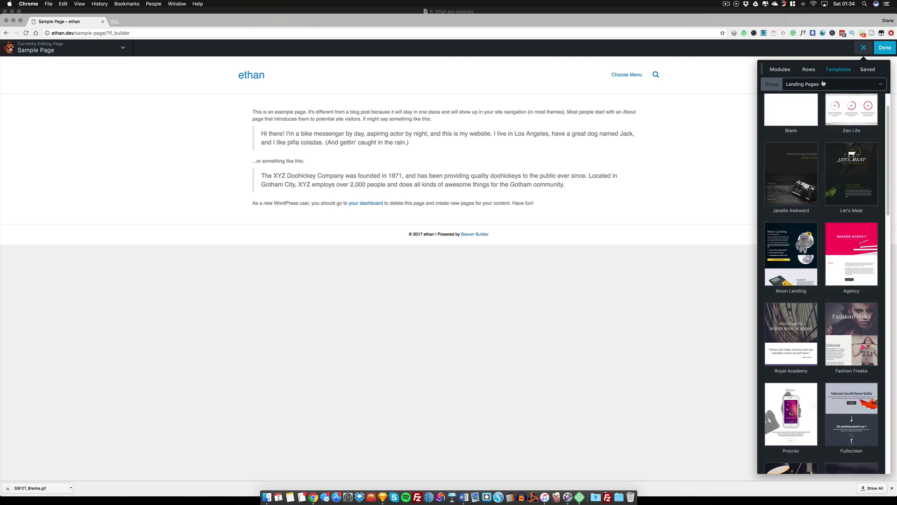
click(785, 72)
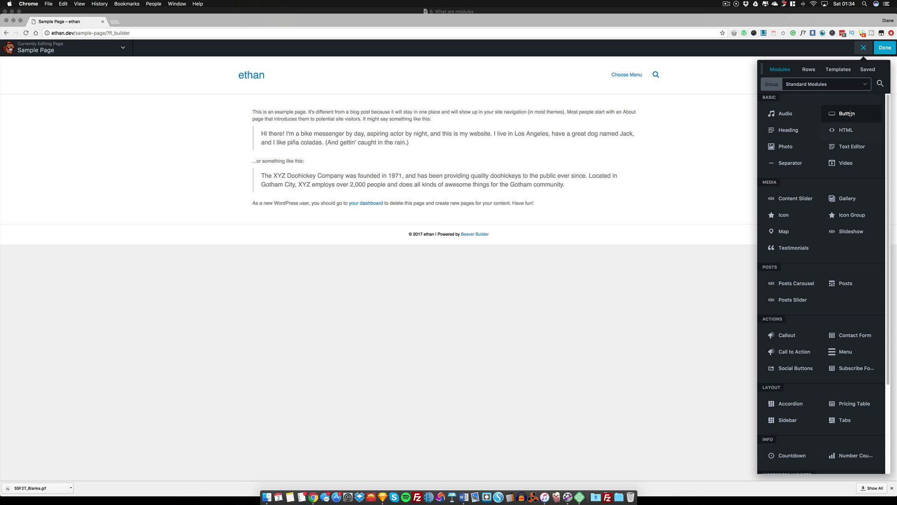
Drag a Button module below the sample page text, creating a 'Click Here' button
drag(850, 114, 851, 116)
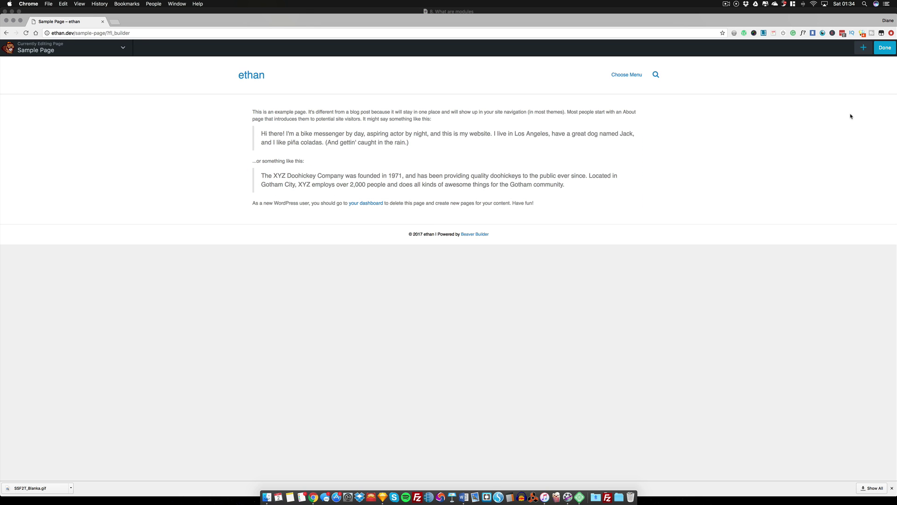
mouse_move(524, 122)
click(863, 49)
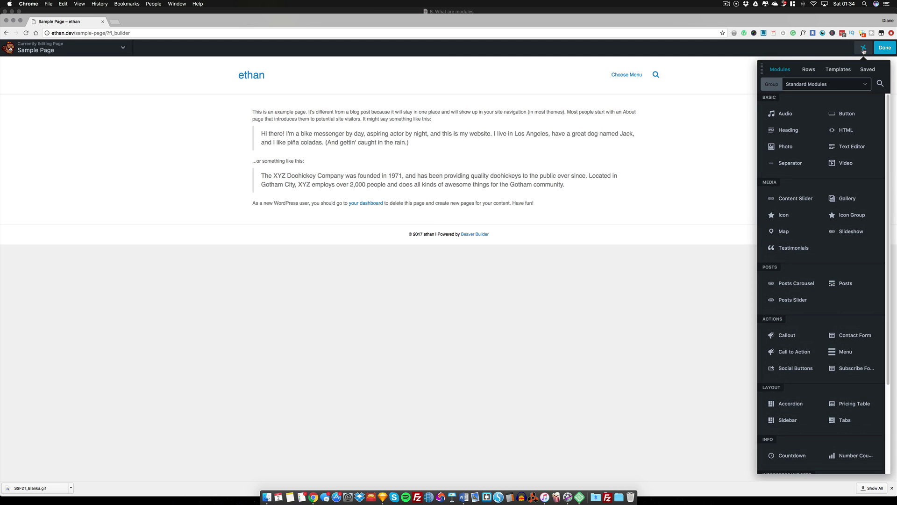
drag(860, 114, 300, 242)
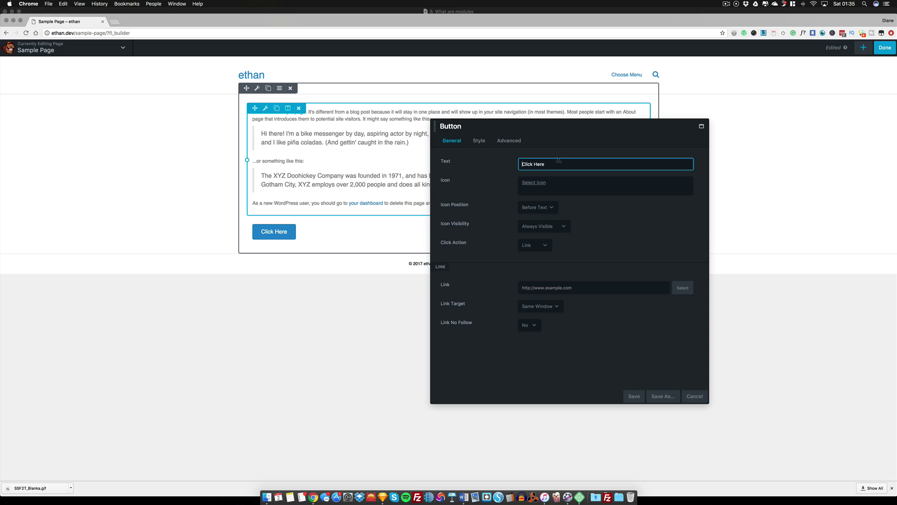
Change the button text to 'Click me now!' and set its link to '#'
drag(558, 161, 511, 165)
text(Click me now!)
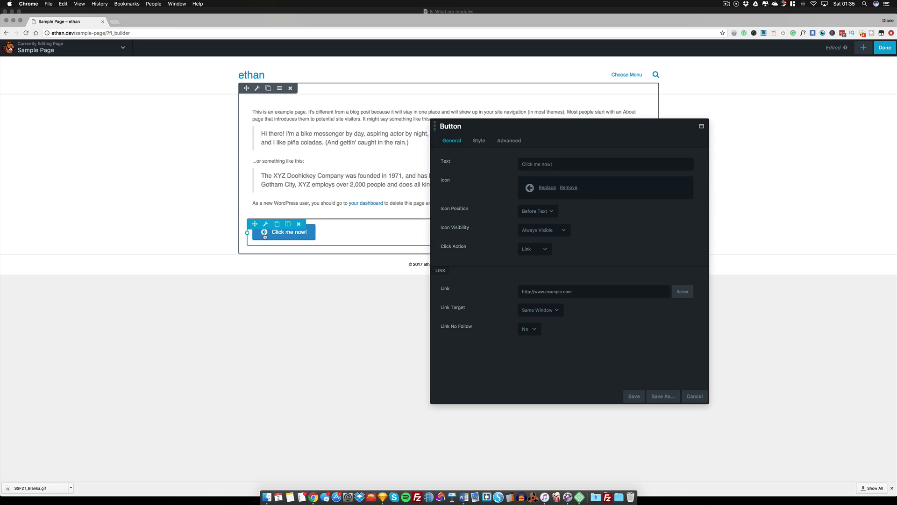
click(537, 292)
key(super+a)
text(#)
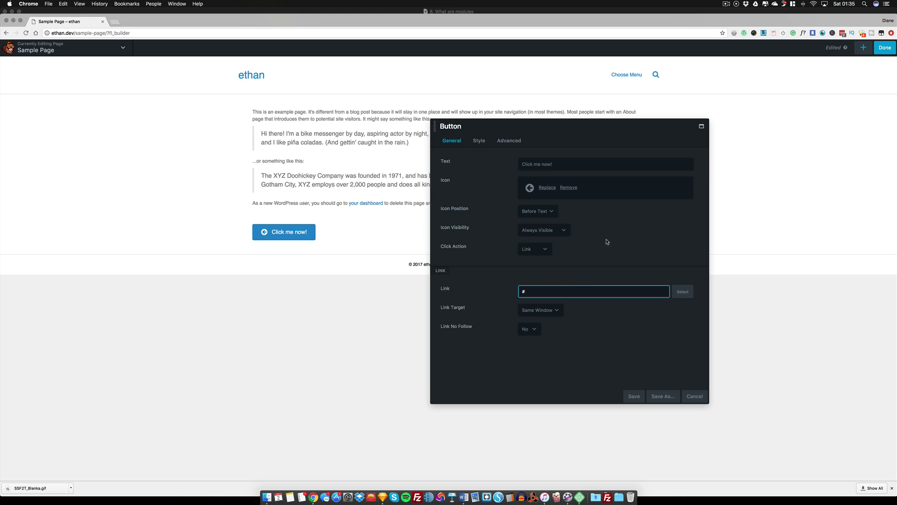
Set the button background to dark blue #0021a8, saved as a preset, with a pink-red hover colour
click(479, 141)
click(540, 173)
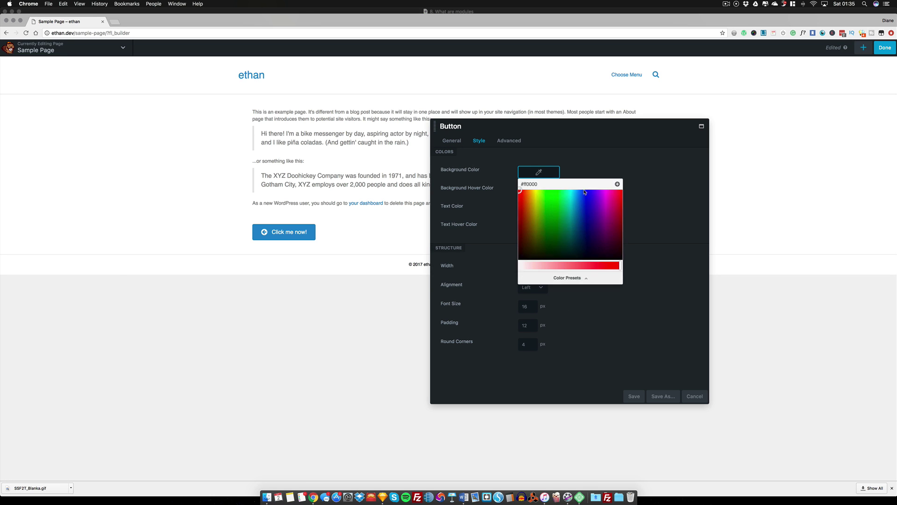
drag(584, 202, 585, 214)
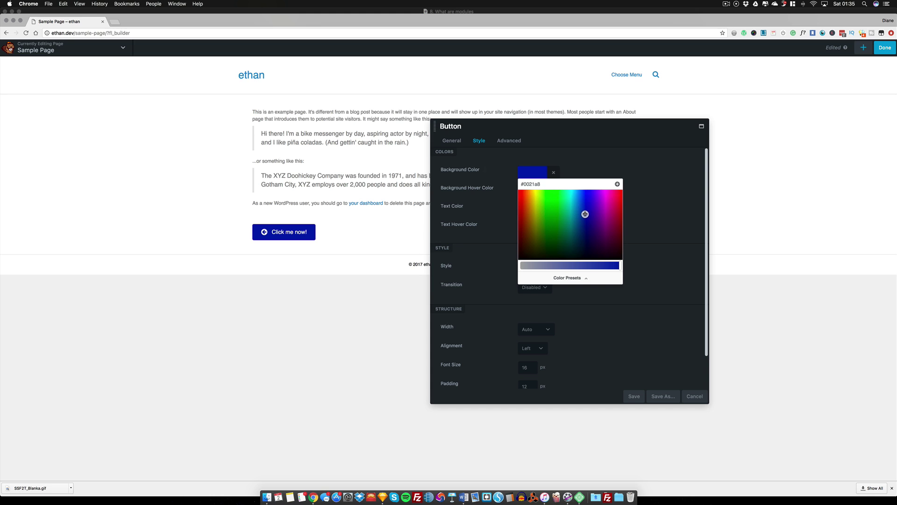
click(617, 184)
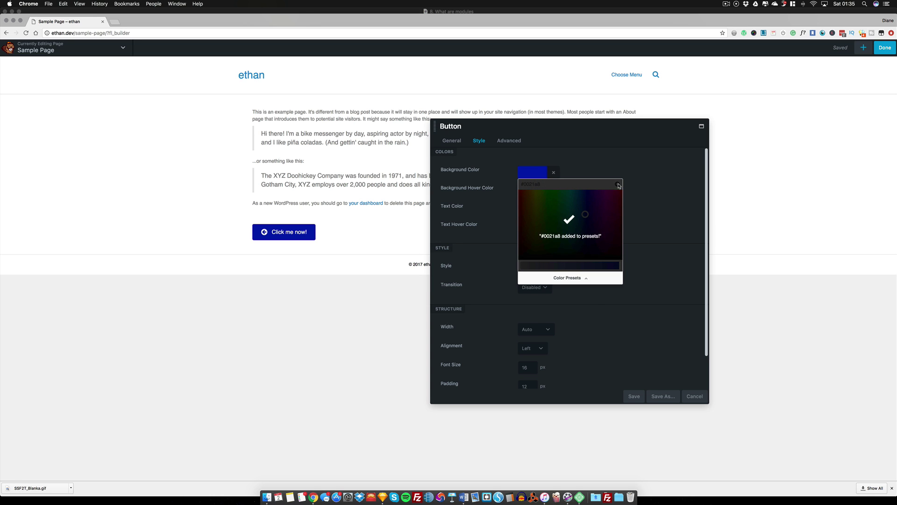
click(586, 169)
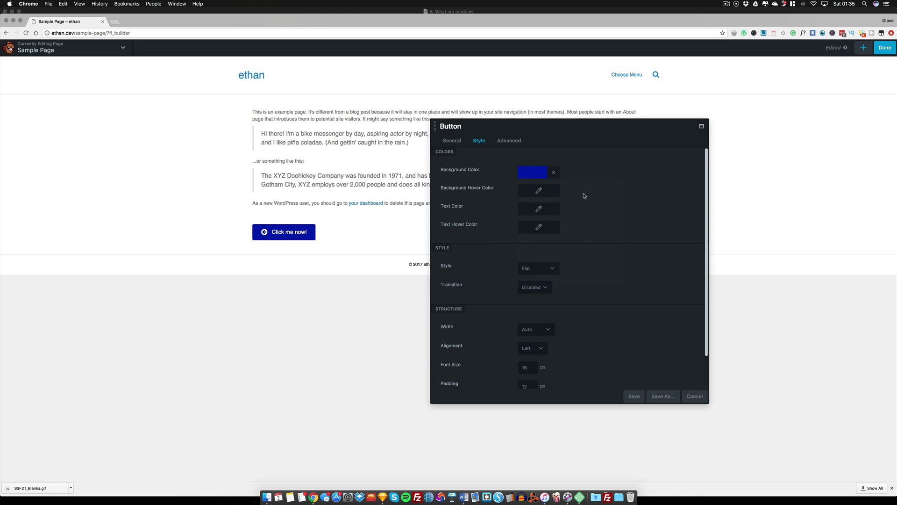
click(553, 194)
click(619, 216)
click(647, 223)
Set the button's round corners to 0
scroll(575, 268, down, 2)
double_click(532, 367)
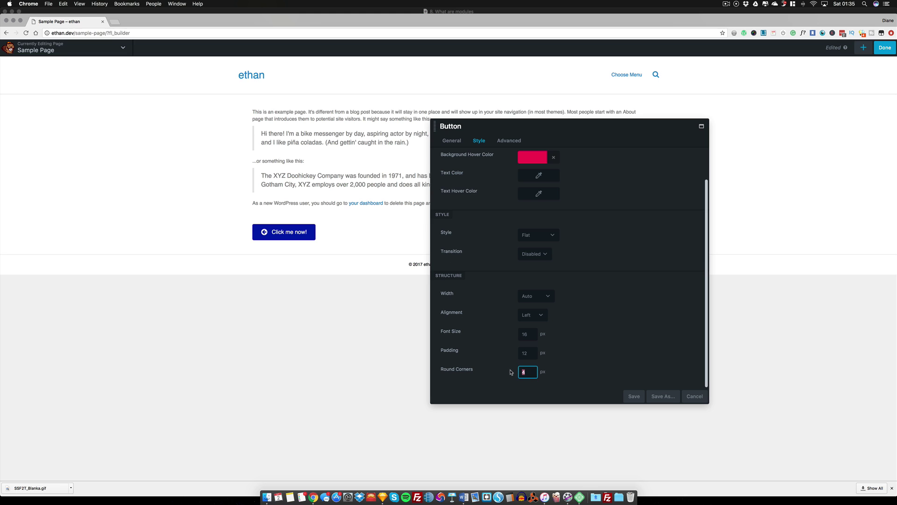
text(0)
scroll(589, 272, up, 1)
scroll(598, 229, up, 2)
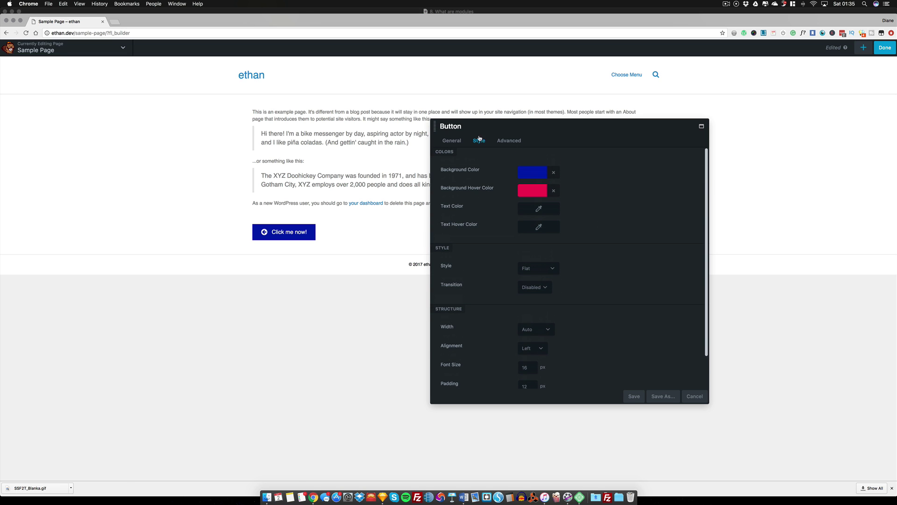
click(508, 141)
Give the button a Slide Up animation with a 0.3-second delay and save its settings
click(538, 173)
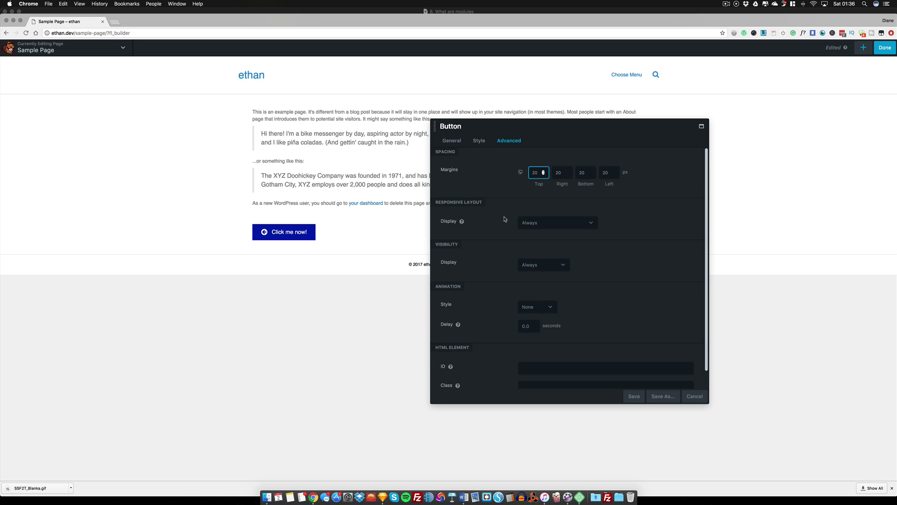
scroll(496, 276, down, 2)
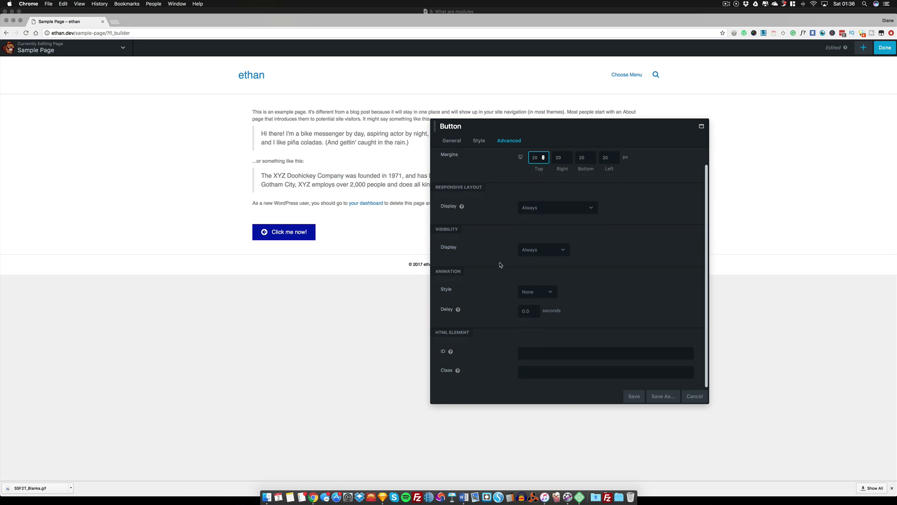
click(545, 292)
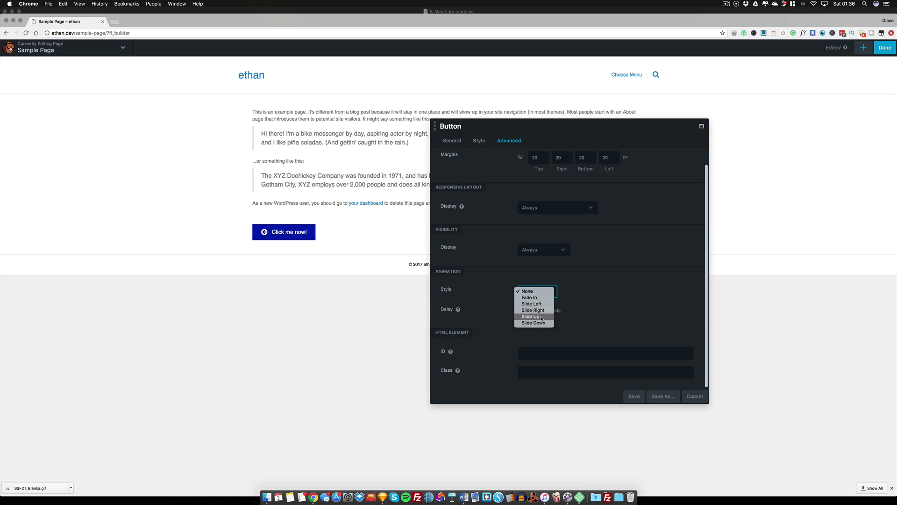
click(541, 318)
click(529, 311)
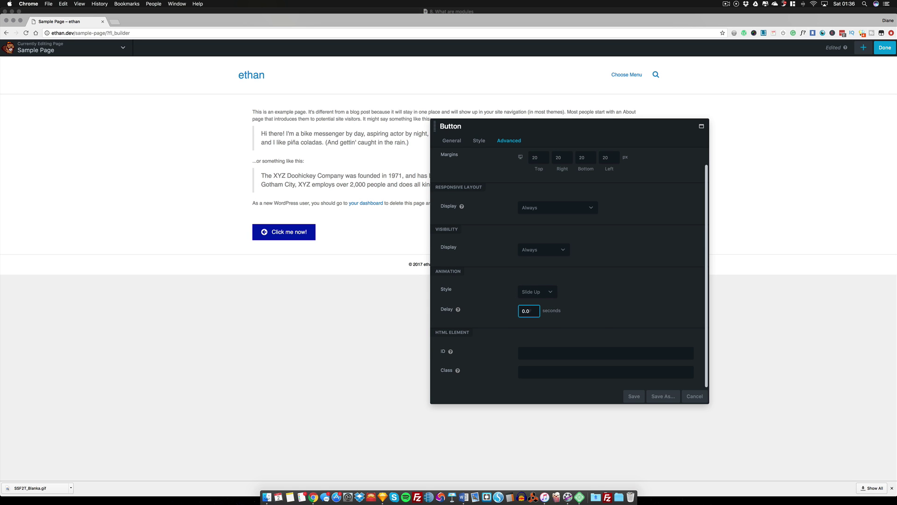
click(528, 322)
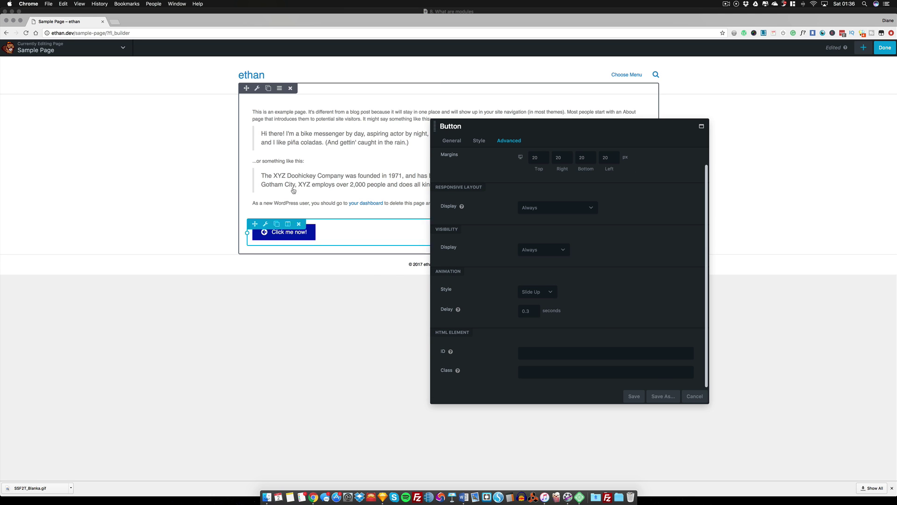
click(635, 397)
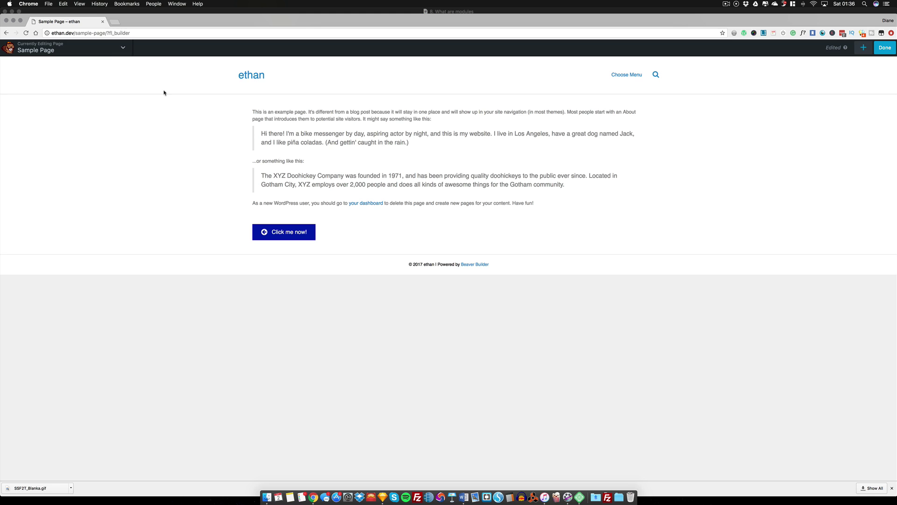
Preview the page layout using Preview Layout from the Tools menu
click(123, 49)
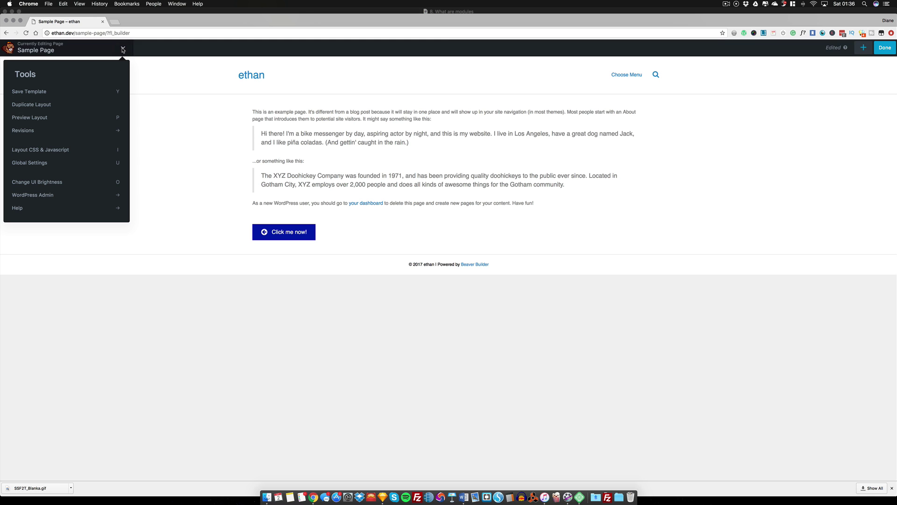
click(52, 119)
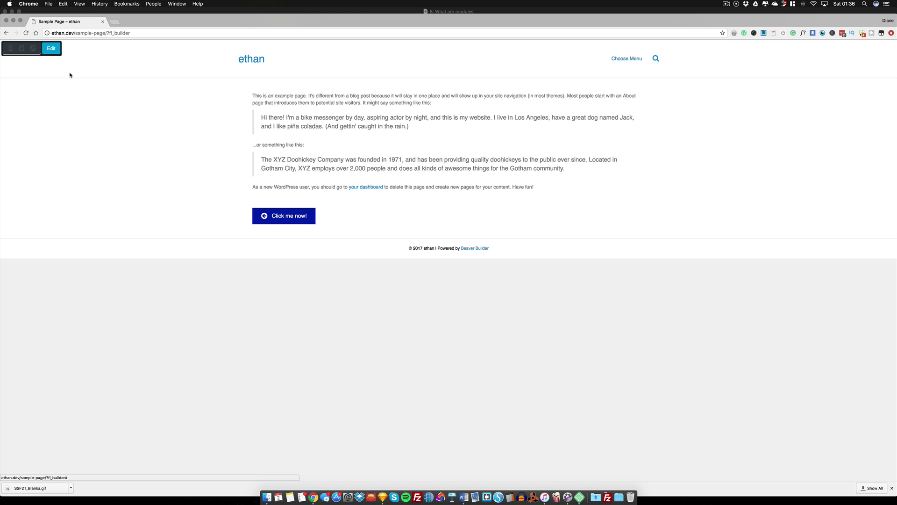
Return to editing and add a 2 Columns row above the page text
click(50, 50)
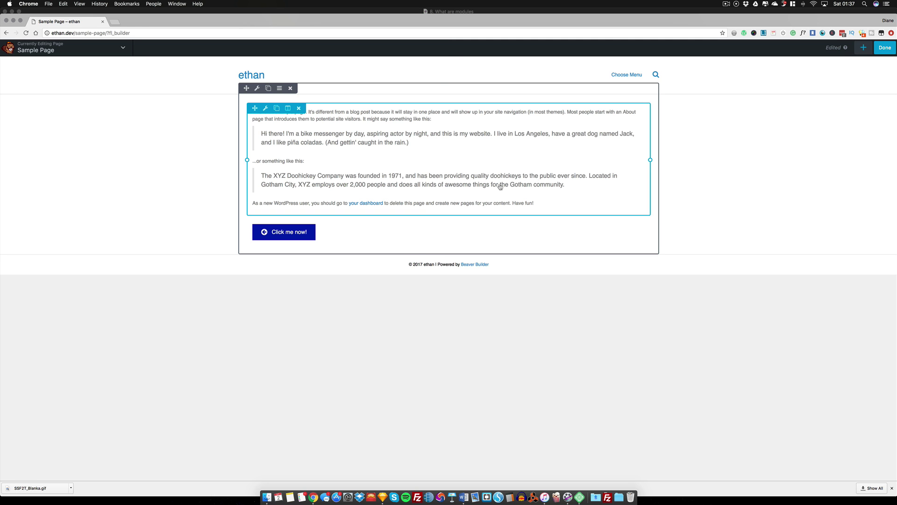
click(864, 50)
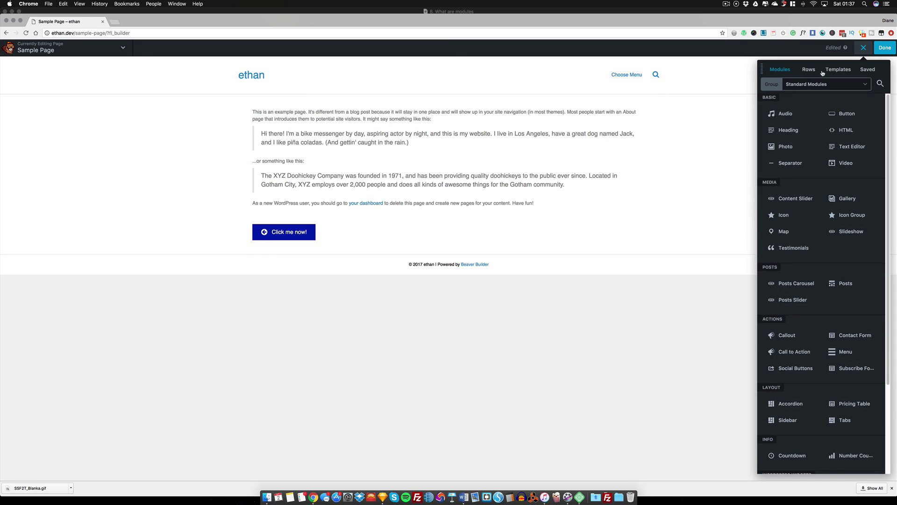
click(818, 73)
drag(855, 112, 320, 139)
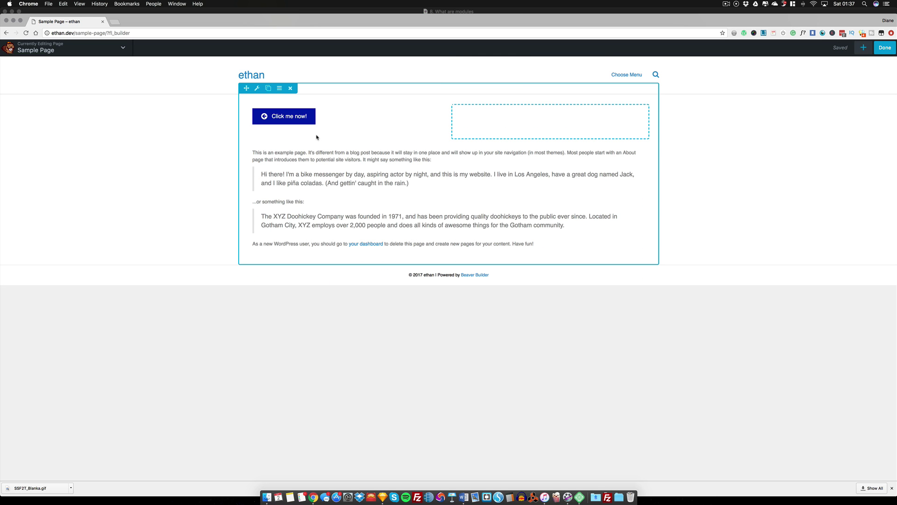
Duplicate the 'Click me now!' button and move the copy into the right column
mouse_move(296, 127)
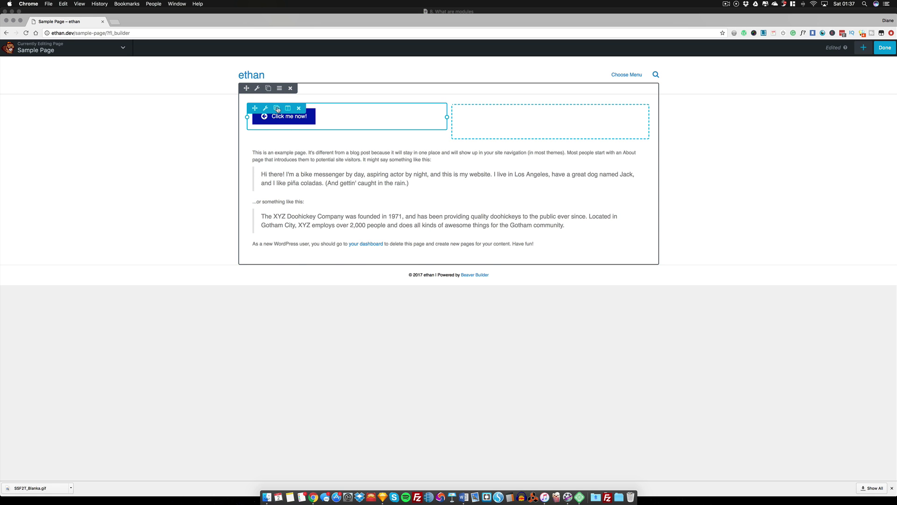
click(277, 109)
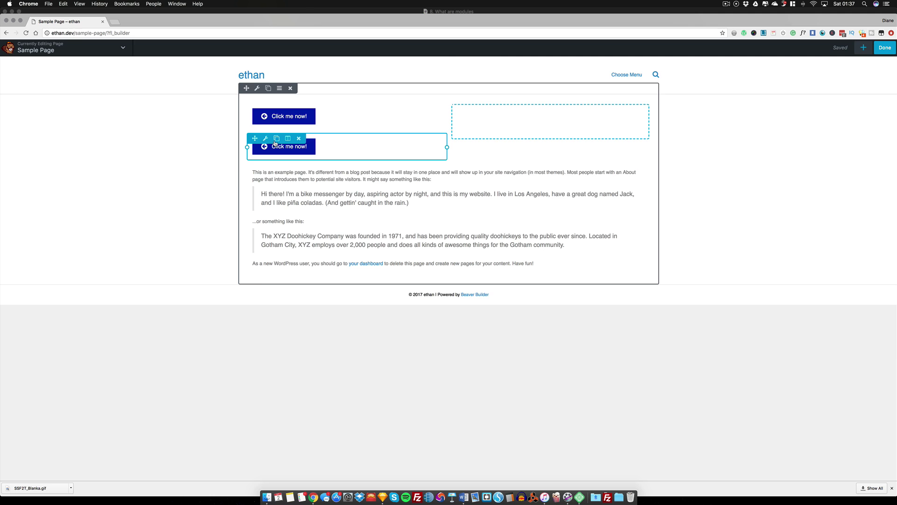
drag(276, 144, 505, 142)
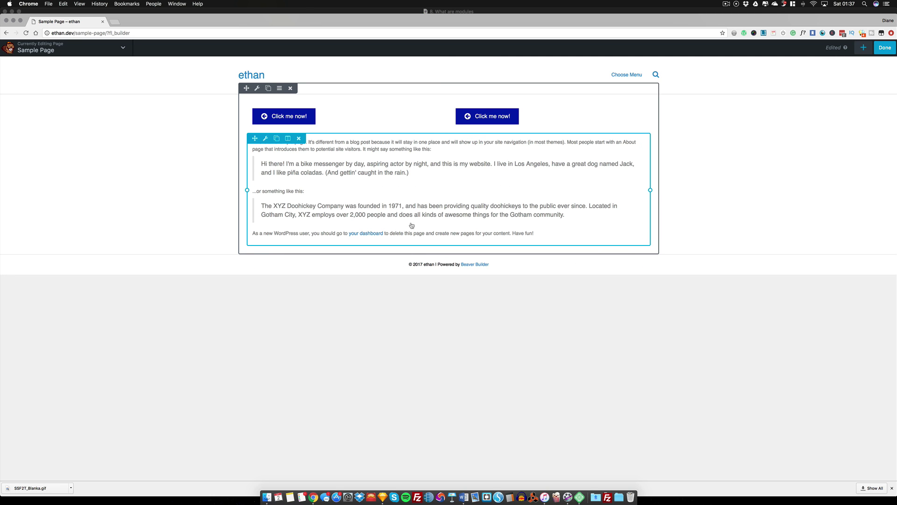
Add a Separator module below the page text with a height of 4 px
click(862, 51)
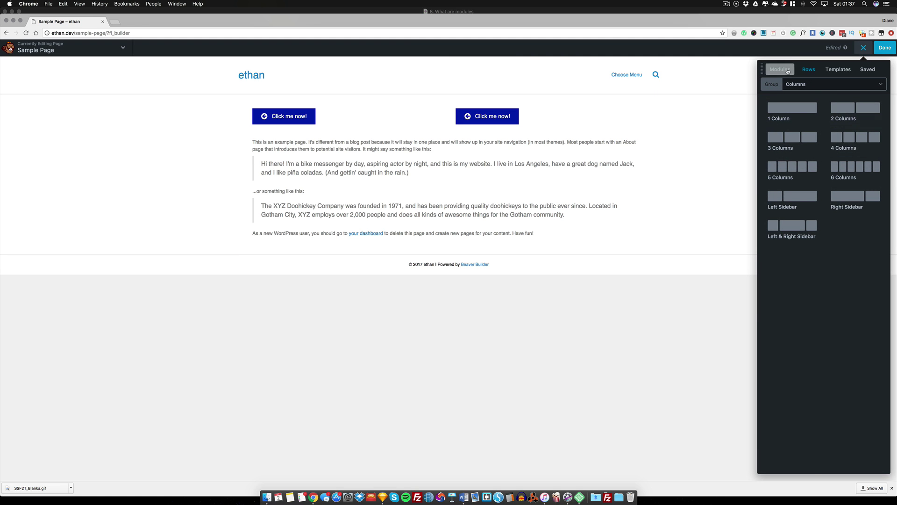
drag(794, 164, 455, 287)
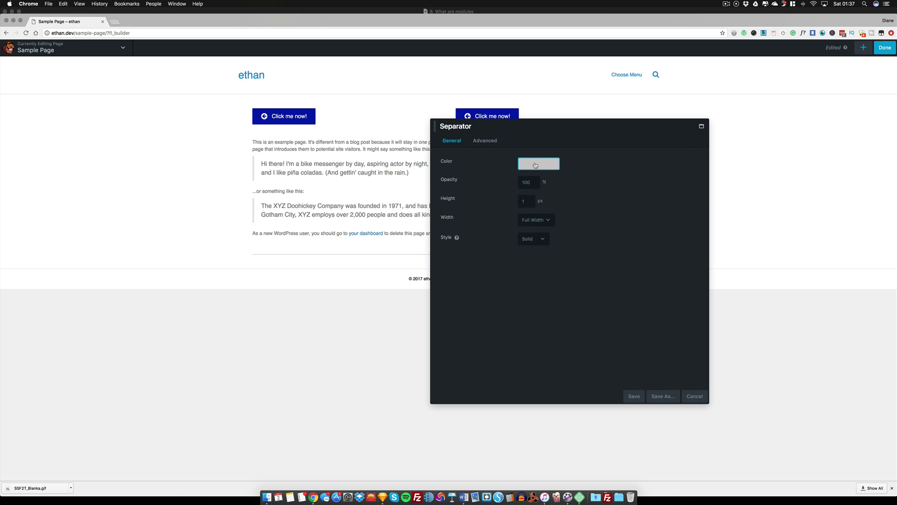
double_click(531, 200)
text(4)
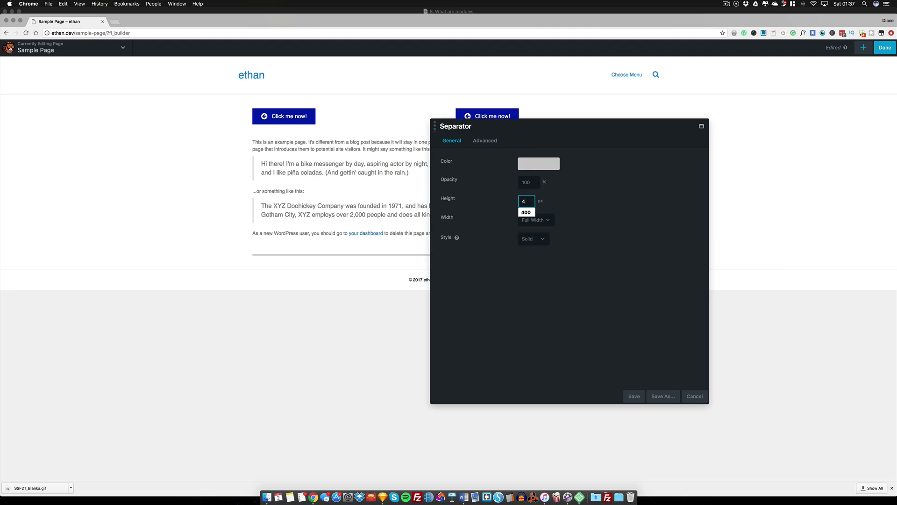
drag(541, 132, 624, 137)
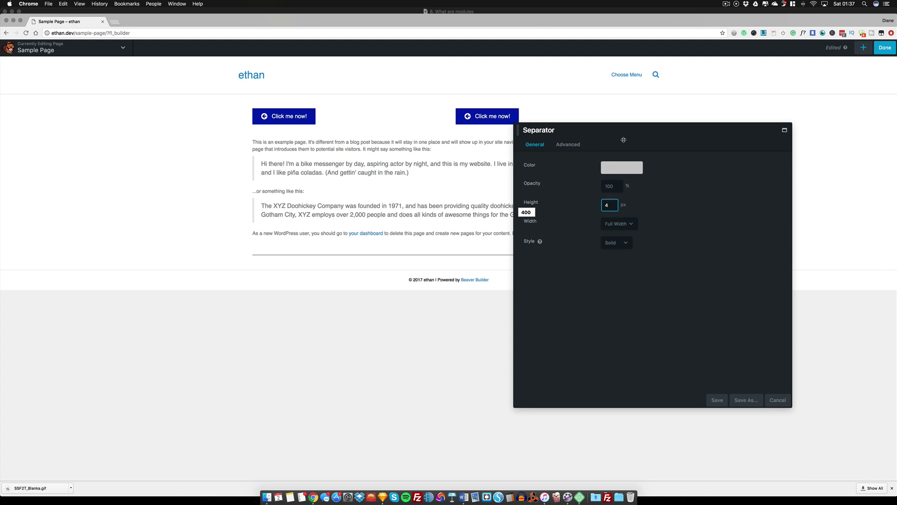
click(691, 205)
Colour the separator purple (#653fe2) and move the settings panel aside
click(628, 169)
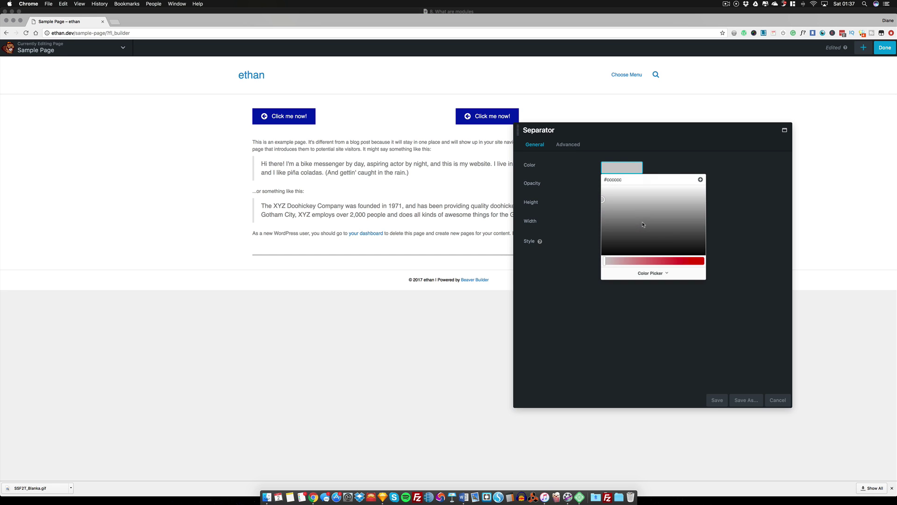
click(655, 238)
drag(662, 264, 674, 262)
click(676, 194)
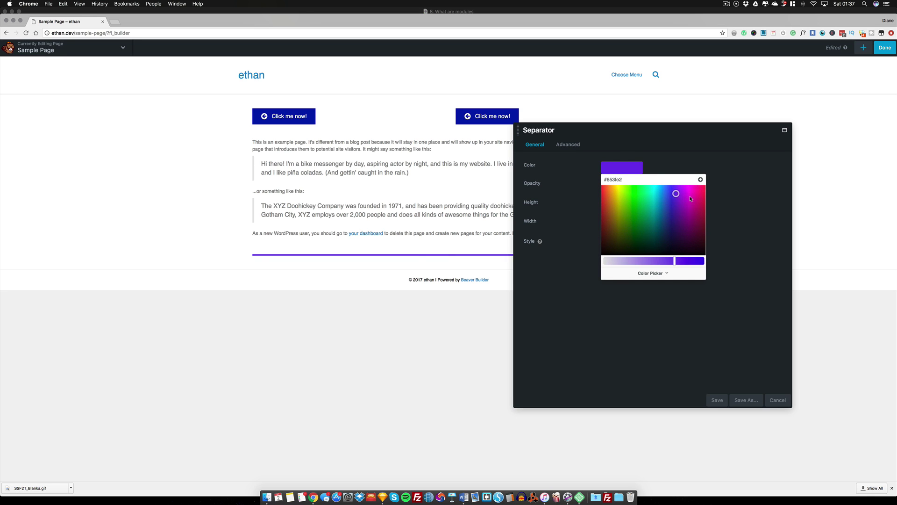
click(732, 186)
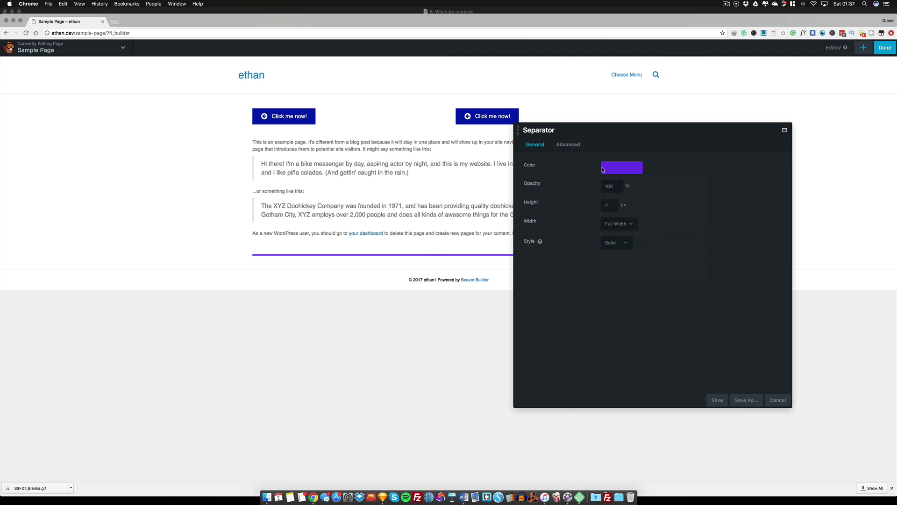
drag(611, 131, 659, 131)
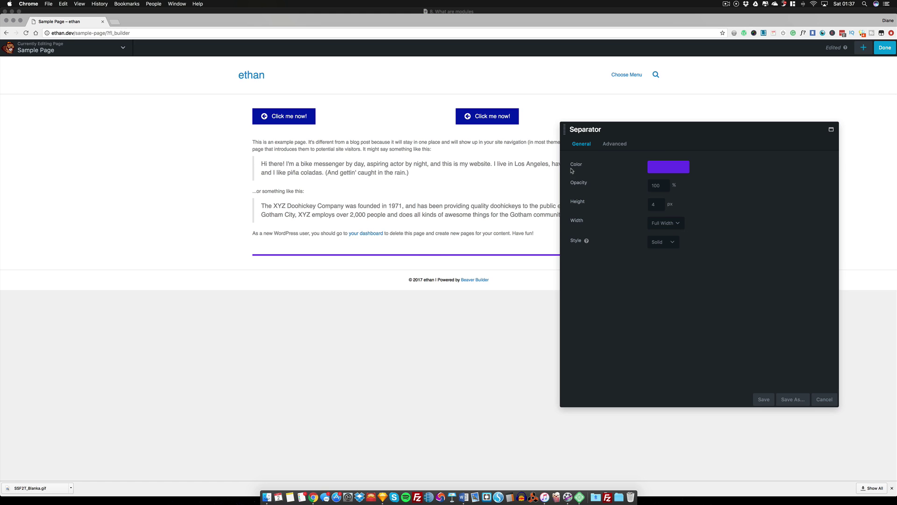
drag(561, 171, 656, 175)
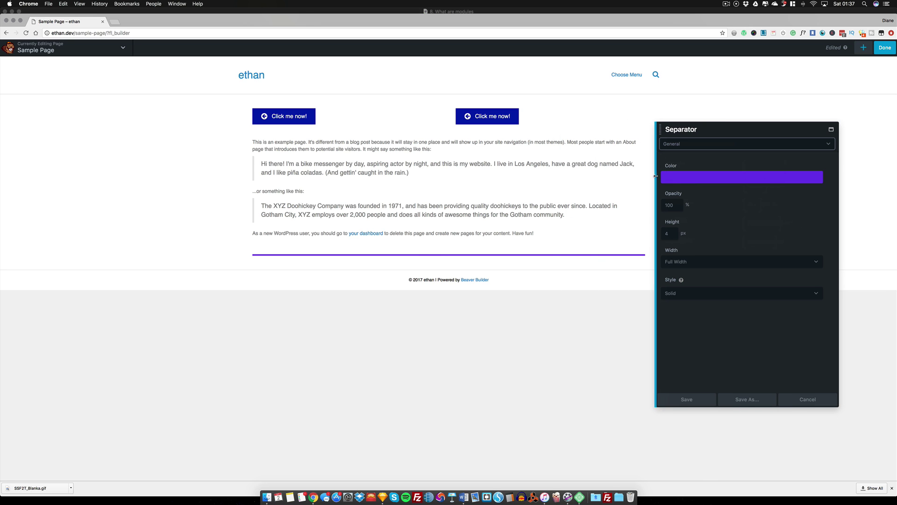
Look over the separator's Advanced settings, including its ID and class fields
click(699, 145)
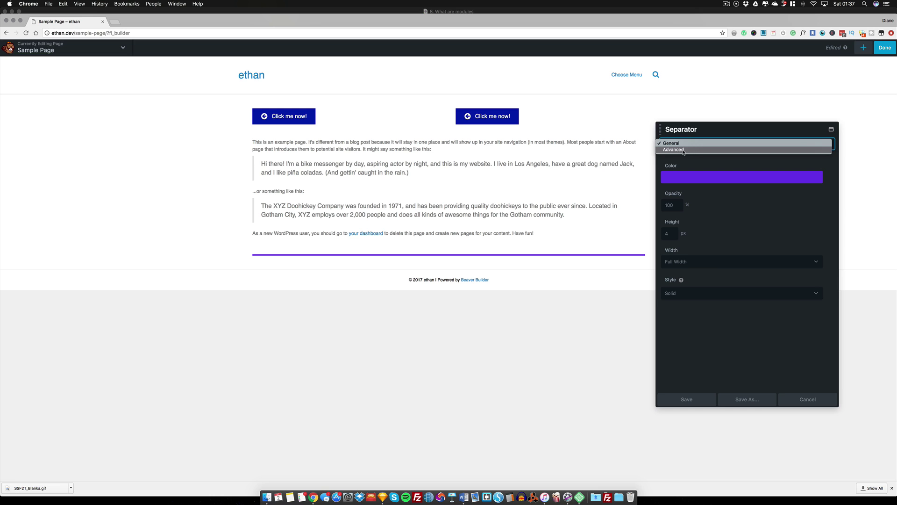
click(683, 150)
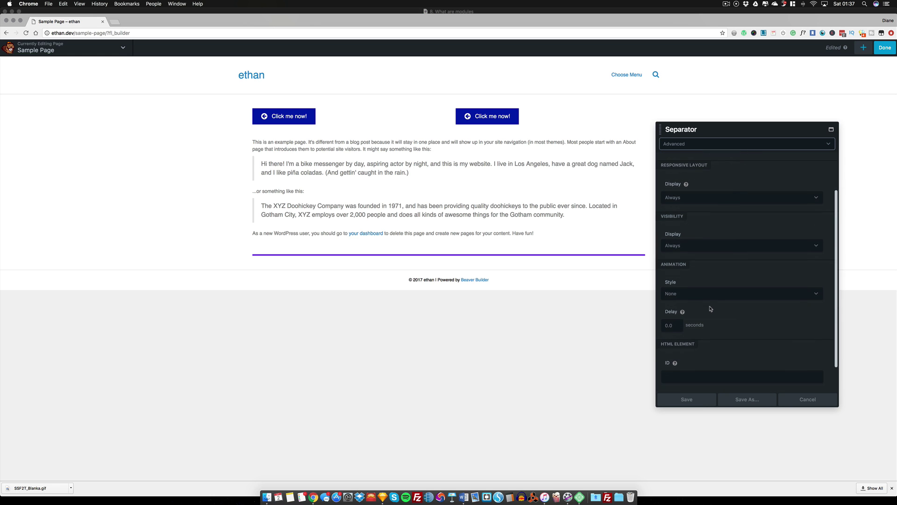
scroll(710, 308, down, 2)
click(682, 347)
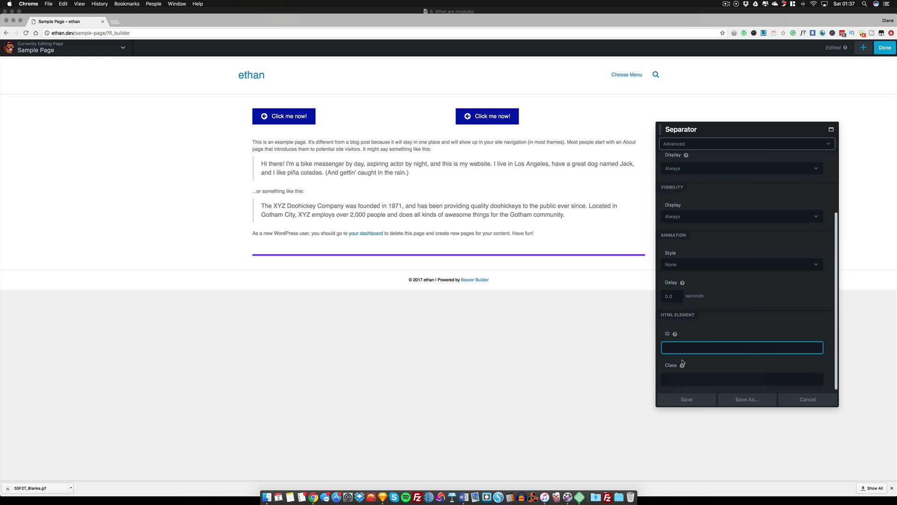
click(672, 376)
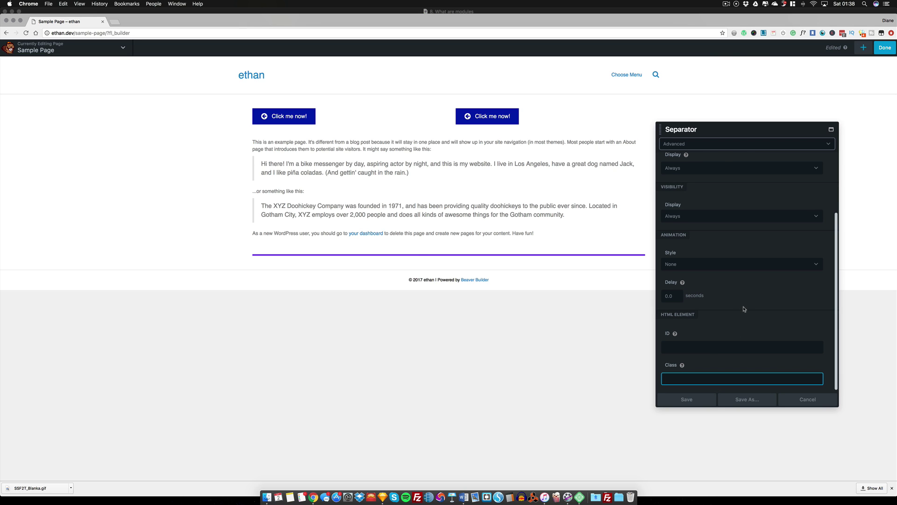
Cancel the separator settings to discard the new separator
click(705, 147)
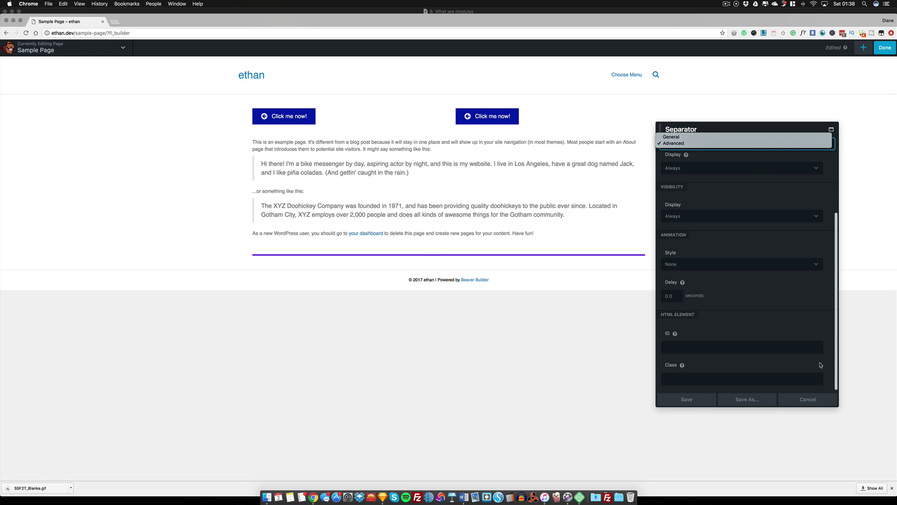
click(804, 400)
click(806, 399)
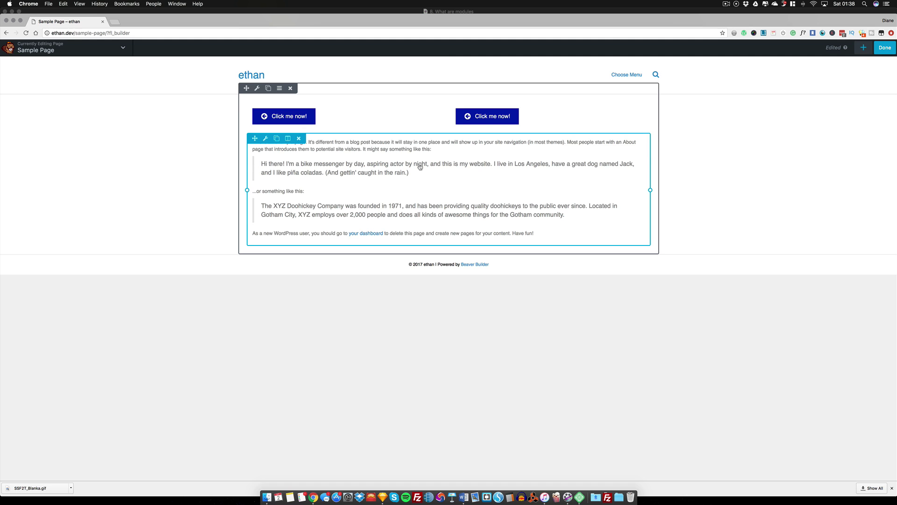
Give the row a solid black colour background in Row Settings and save it
click(257, 89)
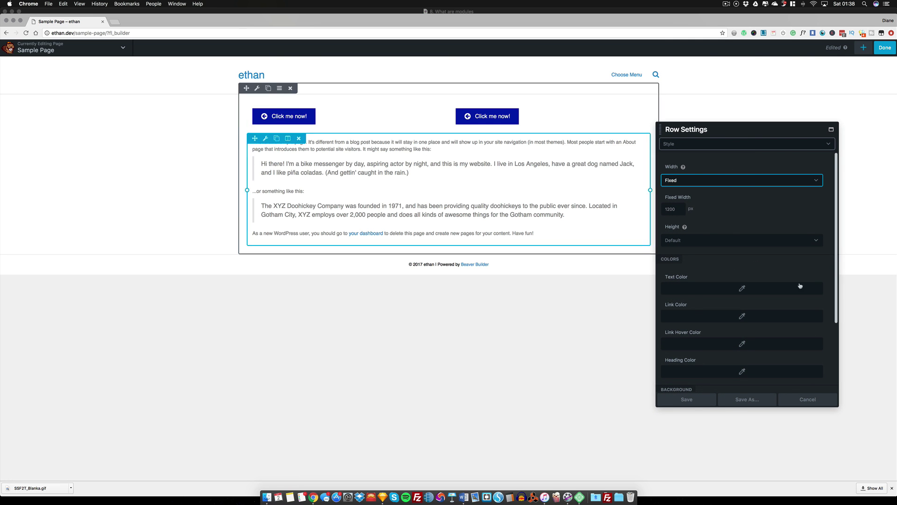
scroll(749, 333, down, 5)
click(722, 327)
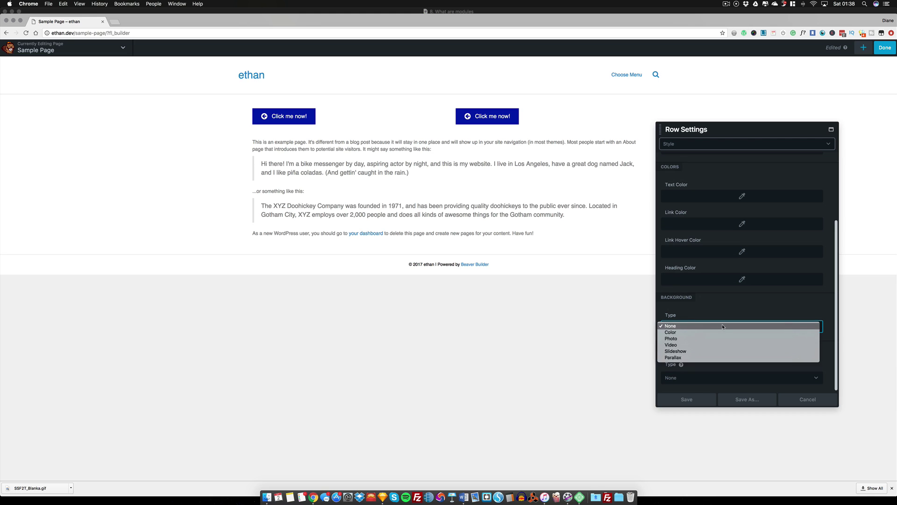
click(722, 333)
click(724, 305)
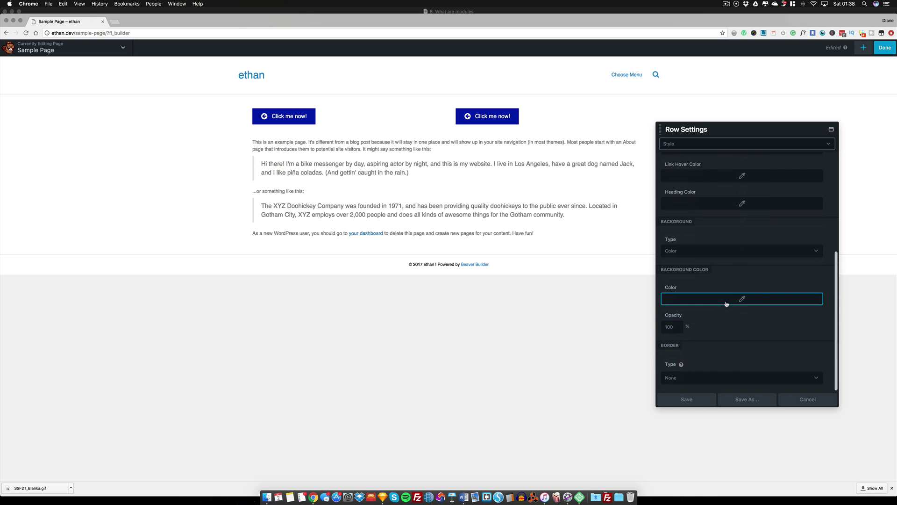
drag(672, 394, 639, 388)
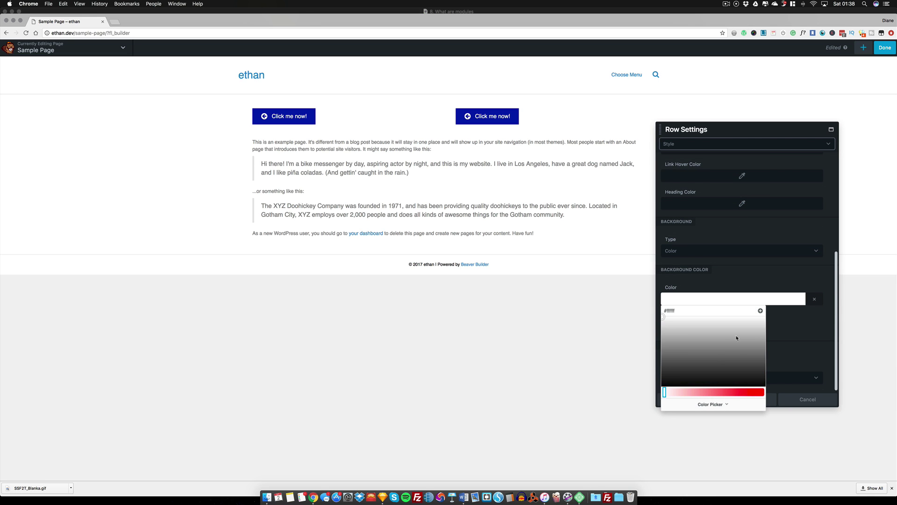
scroll(811, 320, up, 5)
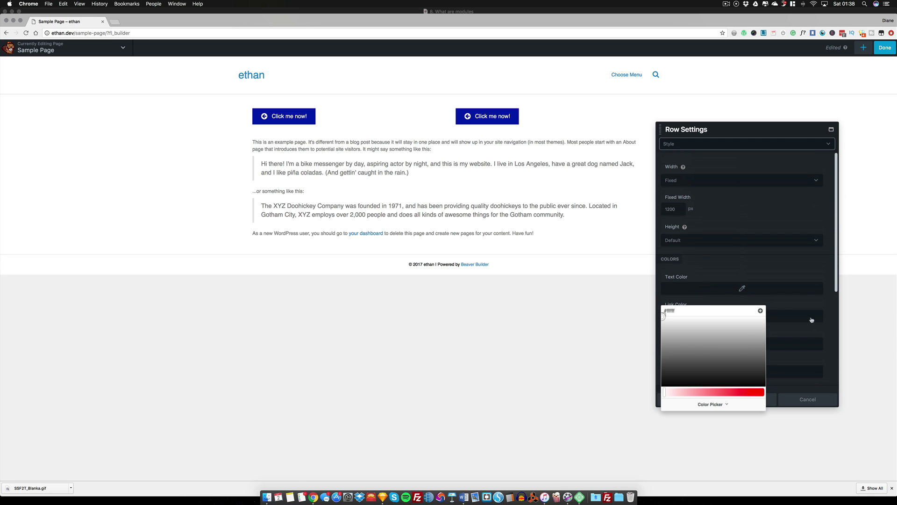
drag(668, 381, 647, 394)
click(798, 305)
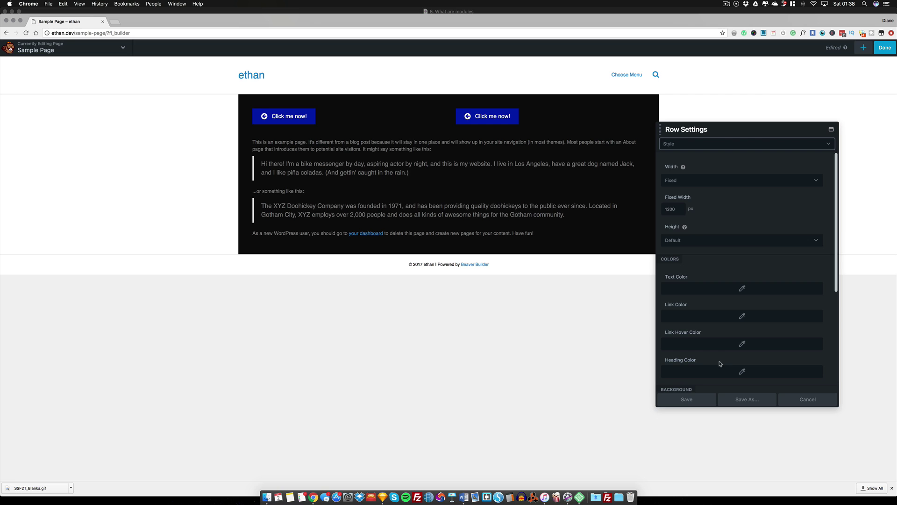
click(691, 396)
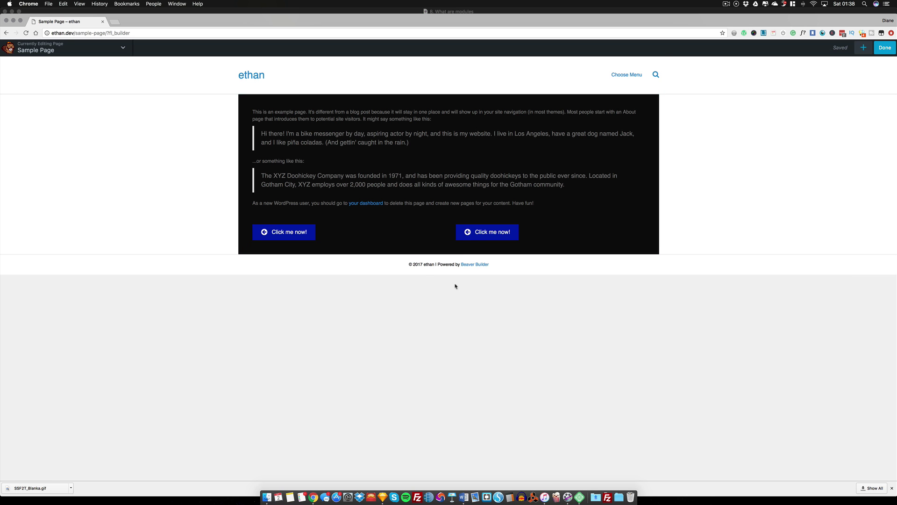
Delete both 'Click me now!' button modules, confirming each deletion
click(299, 224)
click(513, 75)
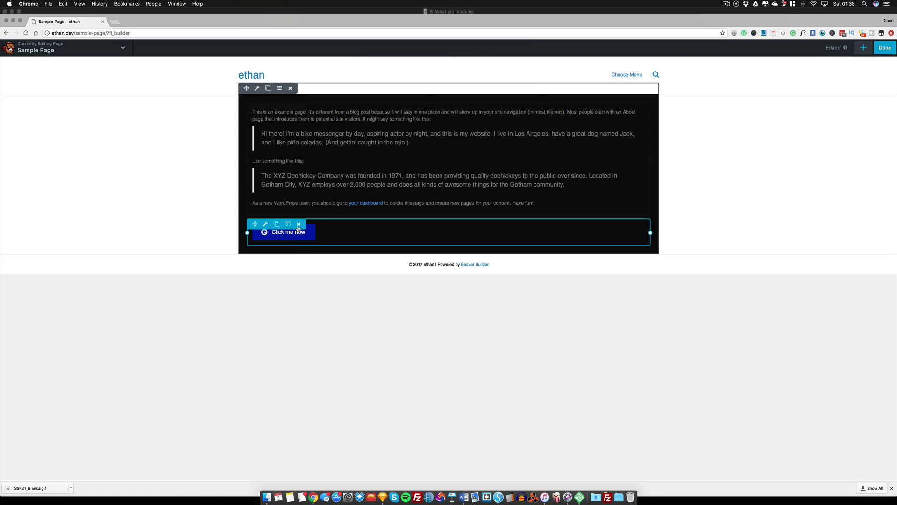
click(299, 224)
click(517, 74)
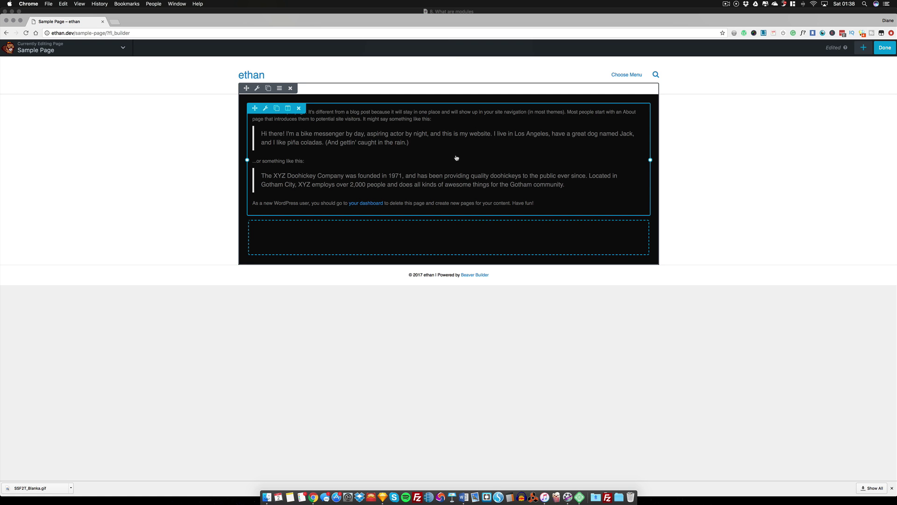
Open the text module's settings, browse the Advanced section, and return to General
click(432, 142)
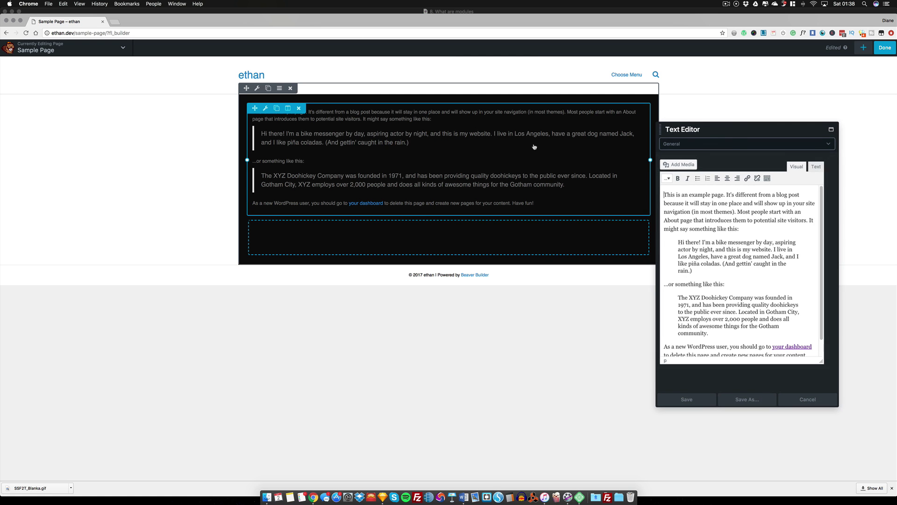
click(745, 230)
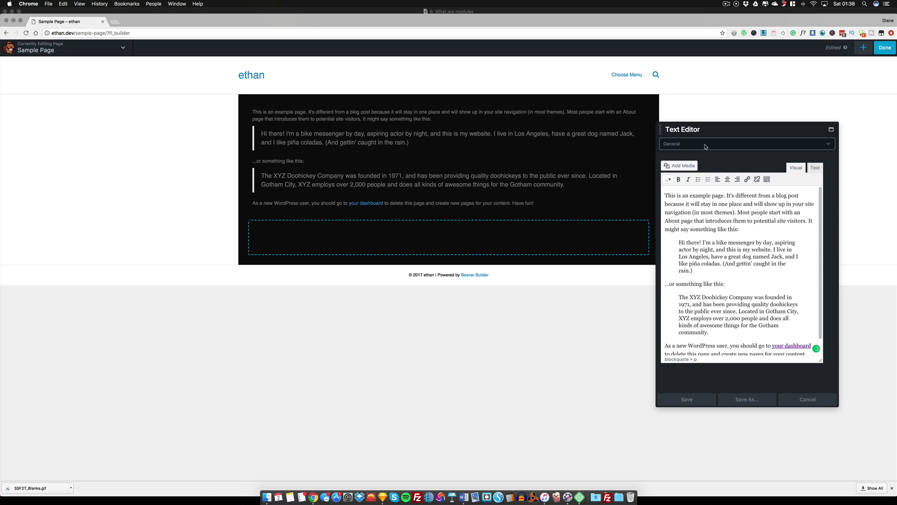
scroll(778, 303, down, 1)
scroll(779, 302, up, 1)
key(a)
scroll(732, 248, down, 2)
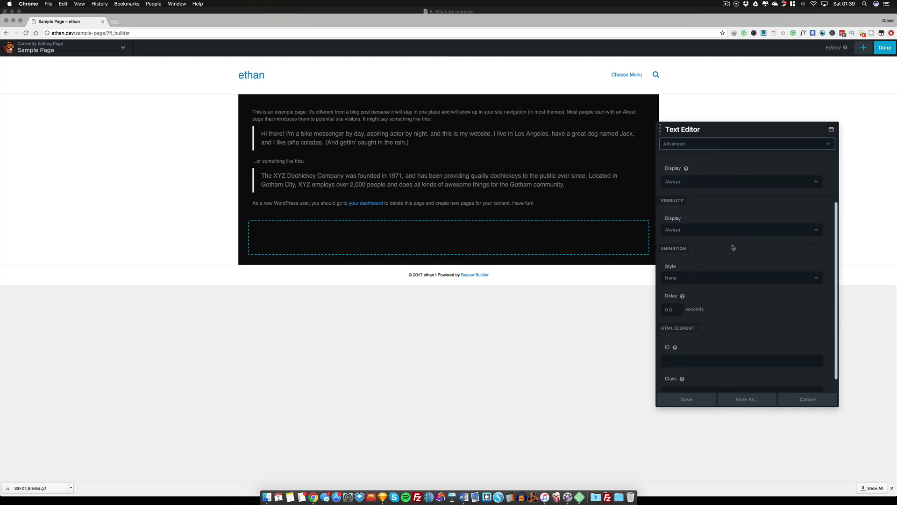
scroll(769, 219, up, 2)
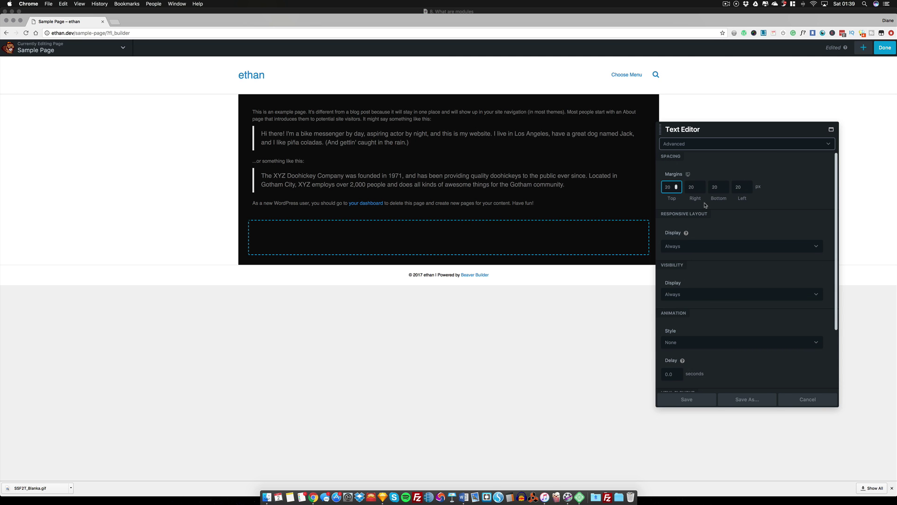
click(705, 148)
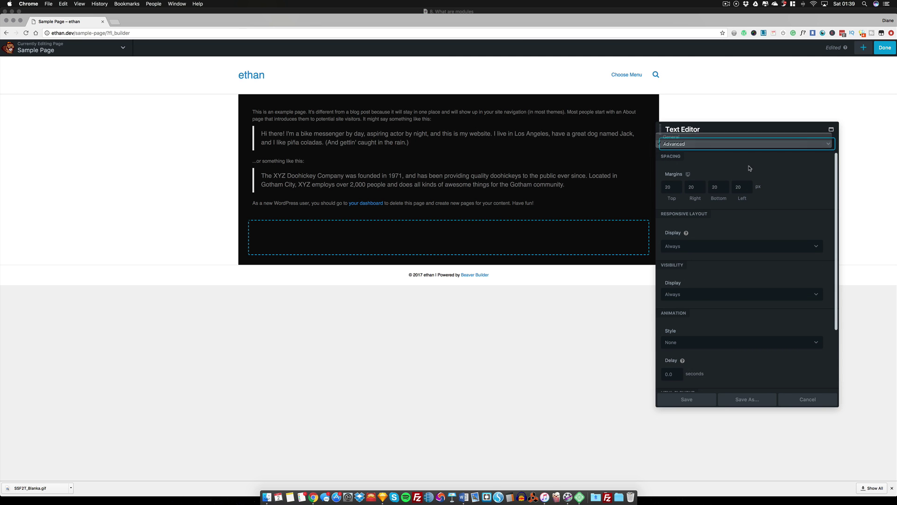
click(705, 136)
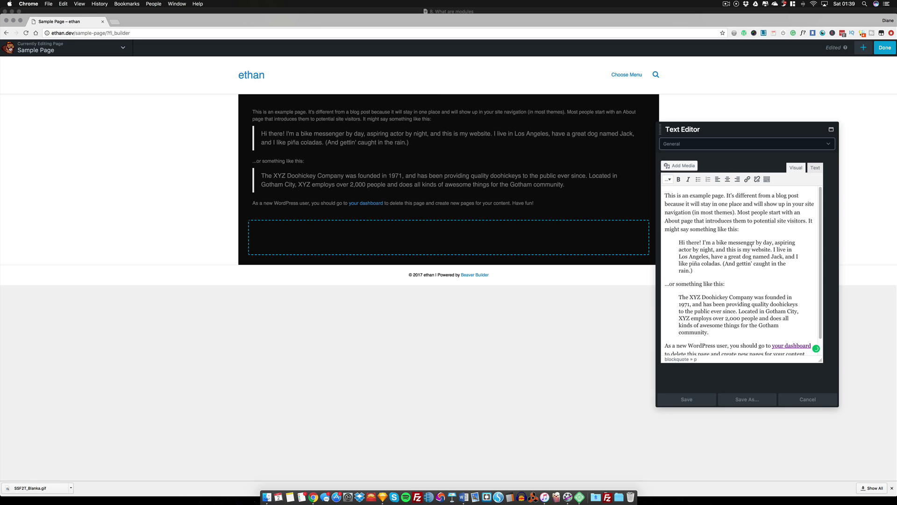
Show the full formatting toolbar and widen the Text Editor panel
click(766, 179)
drag(661, 225, 413, 228)
key(super+a)
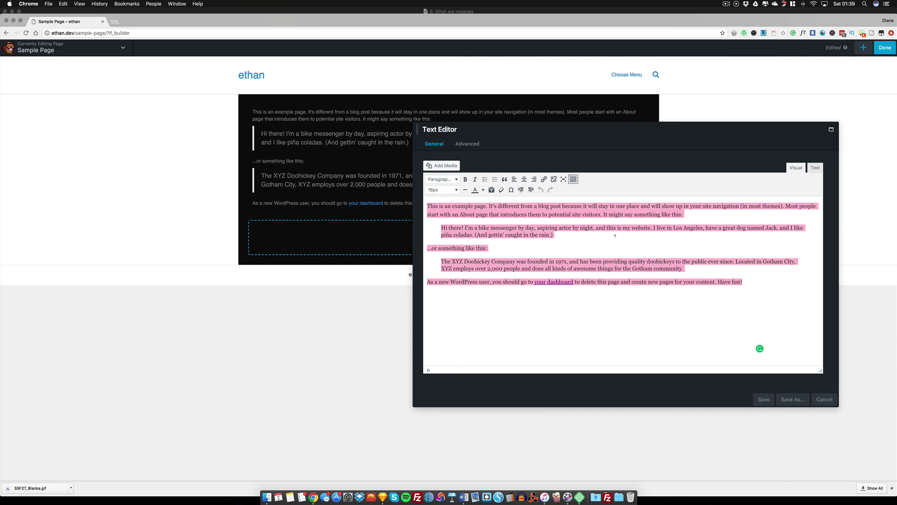
click(574, 180)
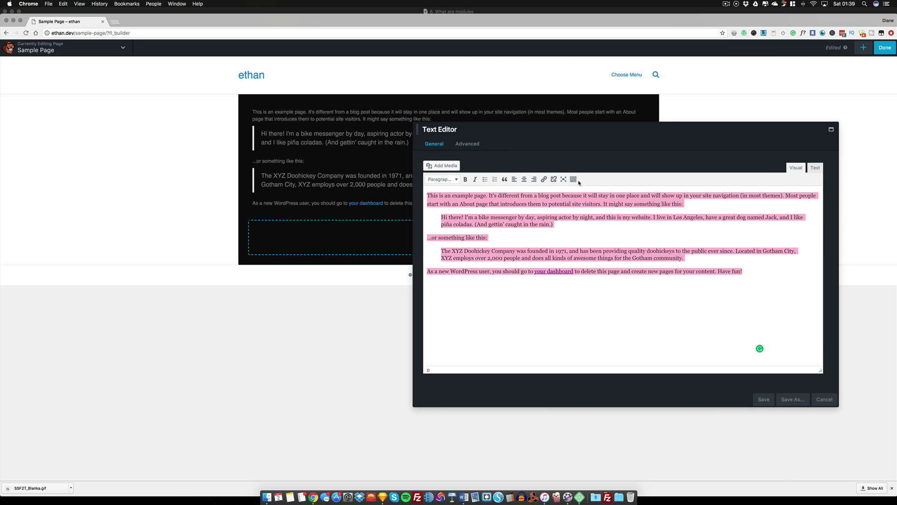
click(574, 180)
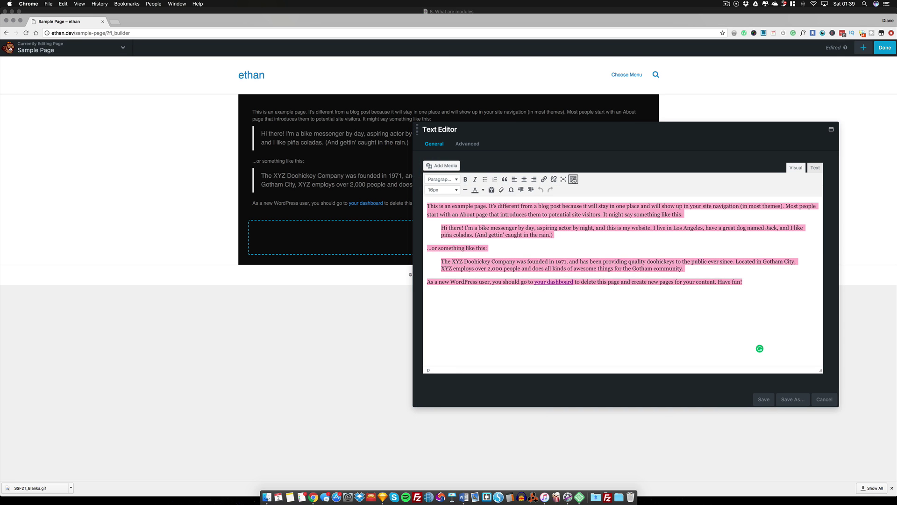
Try white text colour on the module's text, then undo to restore the original text
click(482, 191)
click(523, 221)
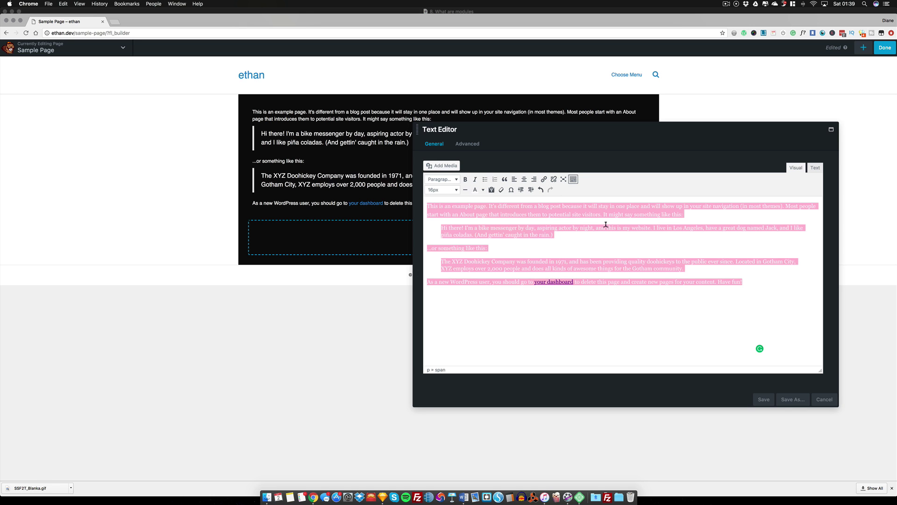
click(561, 283)
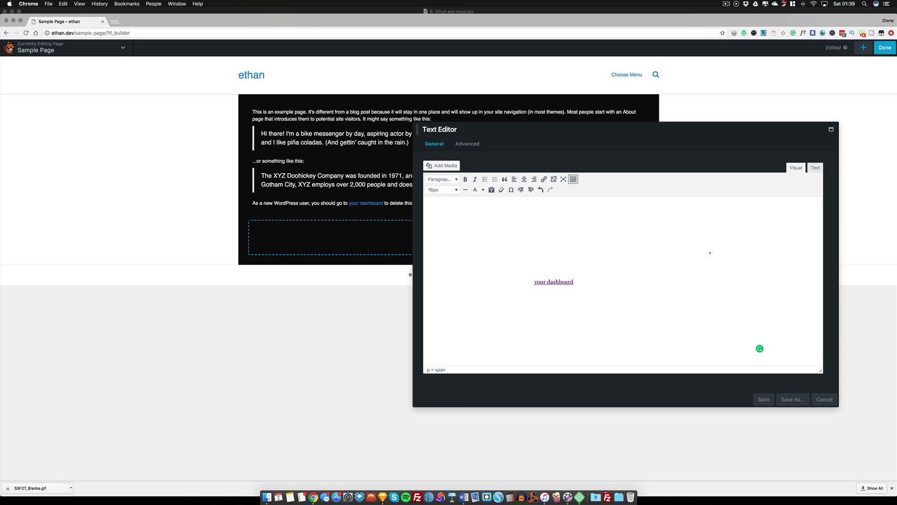
click(532, 236)
drag(532, 236, 448, 199)
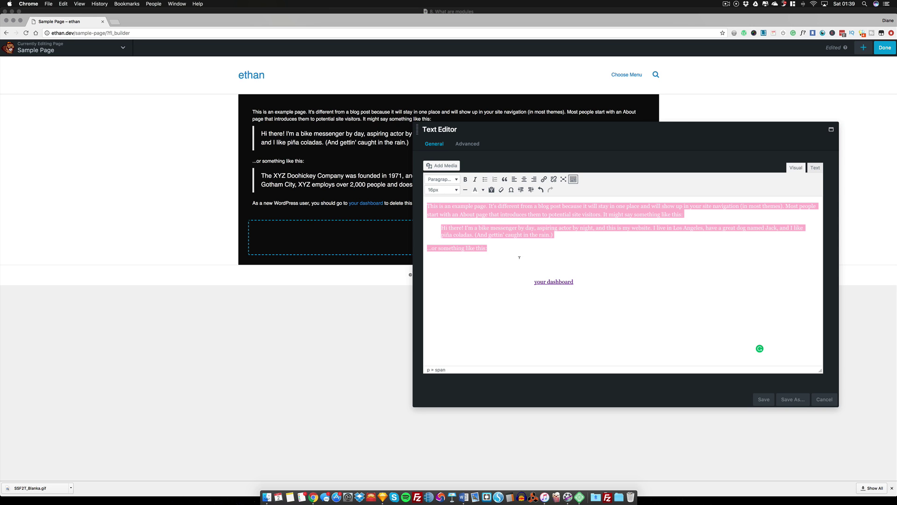
drag(519, 257, 474, 206)
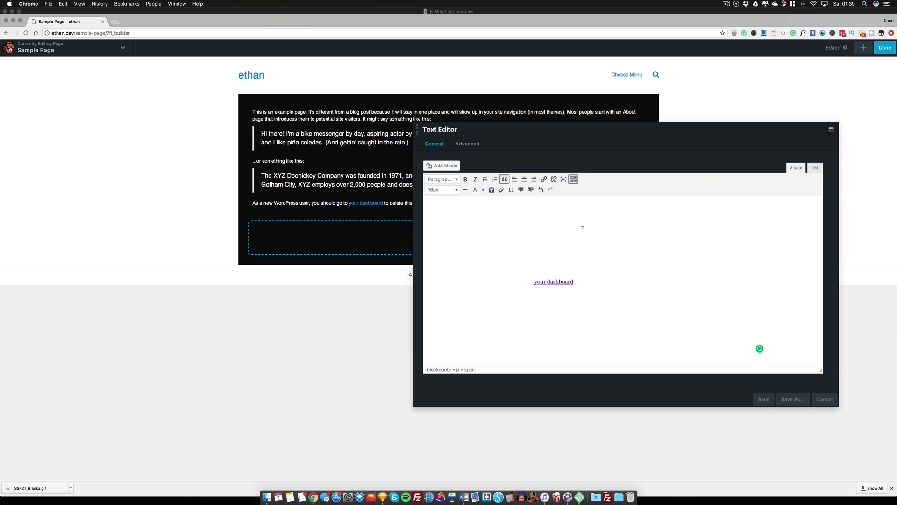
key(super+z)
click(658, 302)
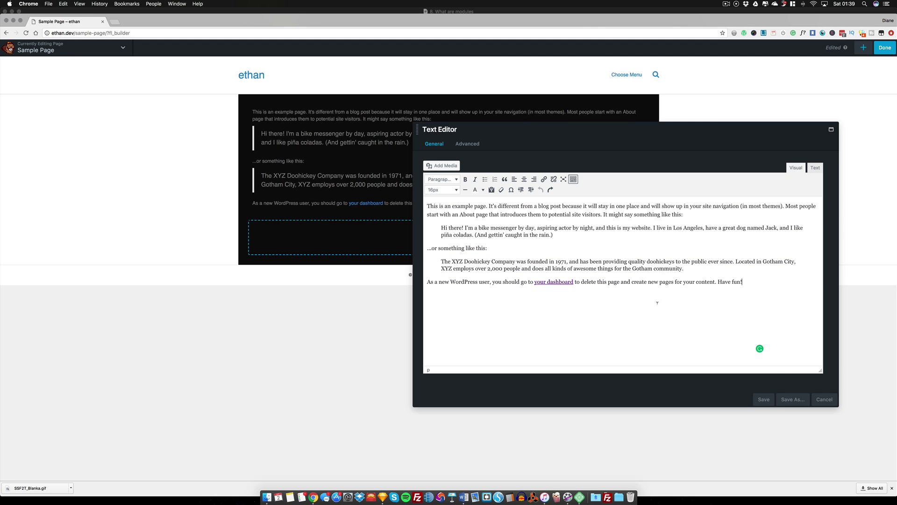
Enter 'texy' as the text module's CSS class in the Advanced section and save
click(467, 143)
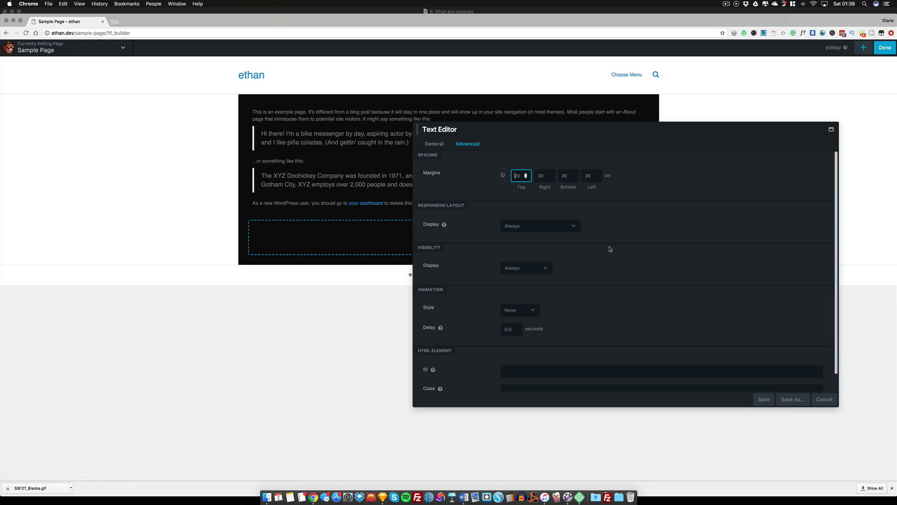
scroll(594, 259, down, 1)
click(563, 370)
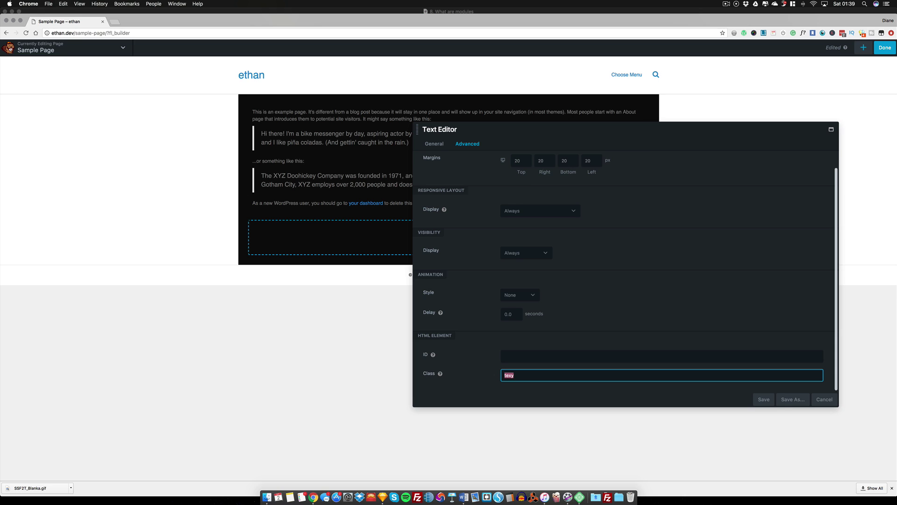
click(750, 390)
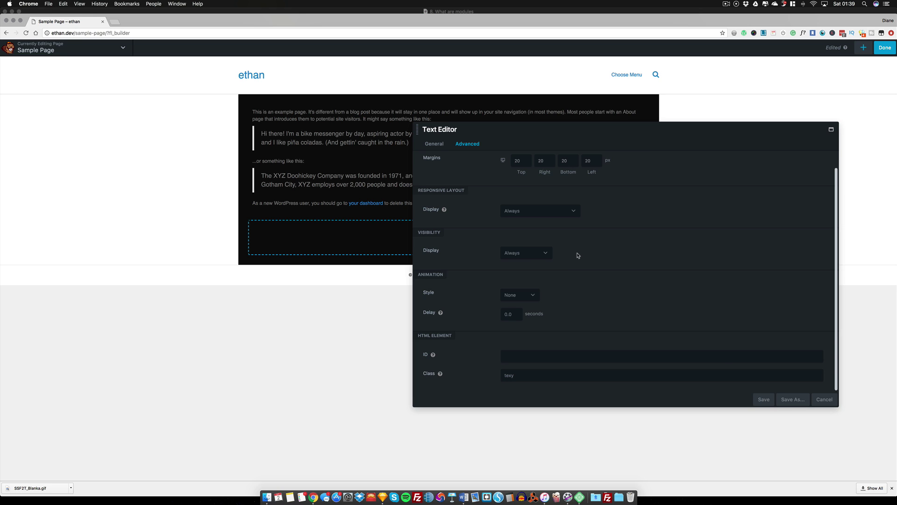
click(764, 399)
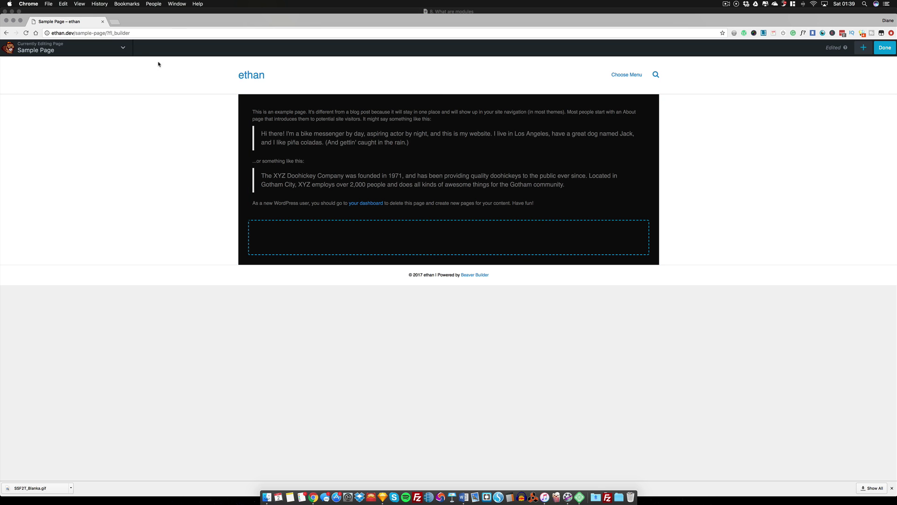
Open Tools > Layout CSS/Javascript and type the rule .texy p {color:red;}
click(123, 48)
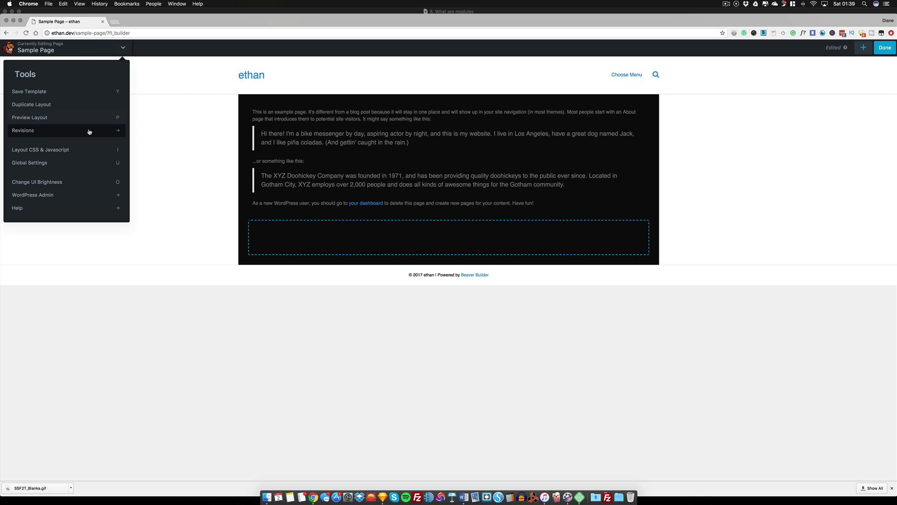
click(59, 152)
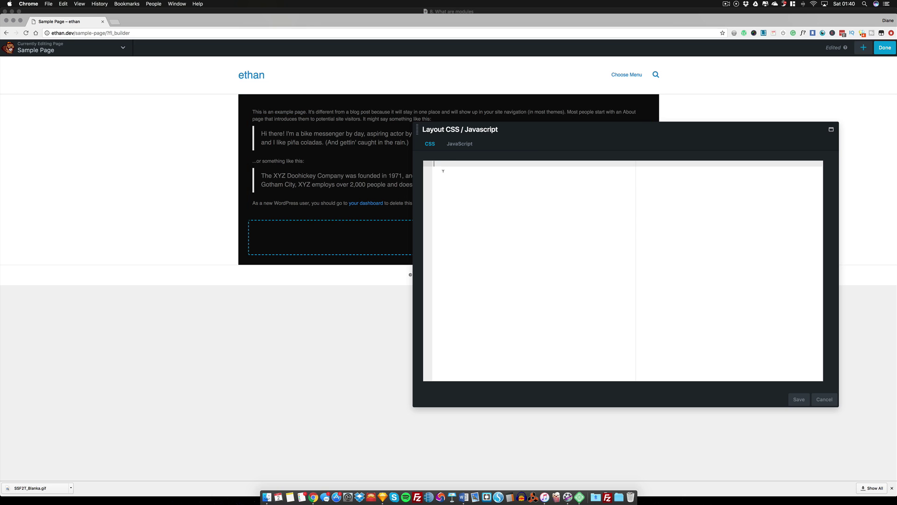
drag(423, 126, 522, 114)
text(.)
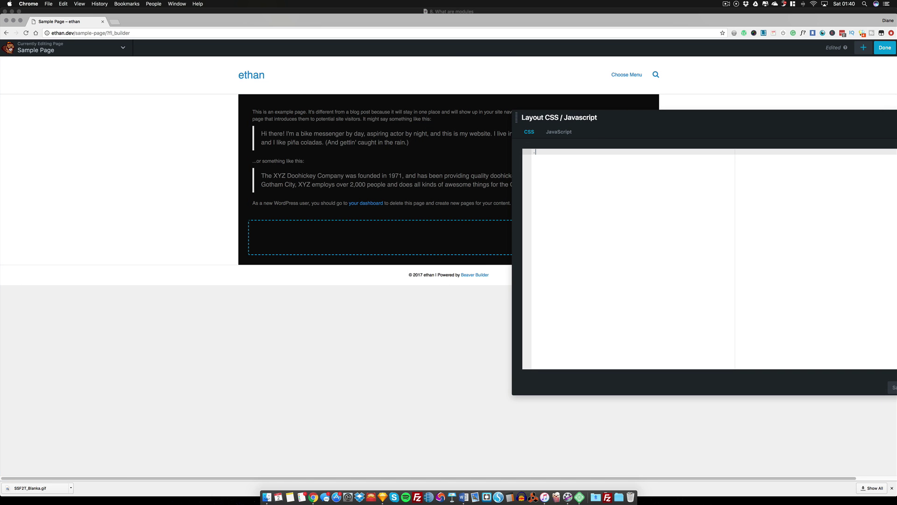
text(texy)
text(p {color:red;})
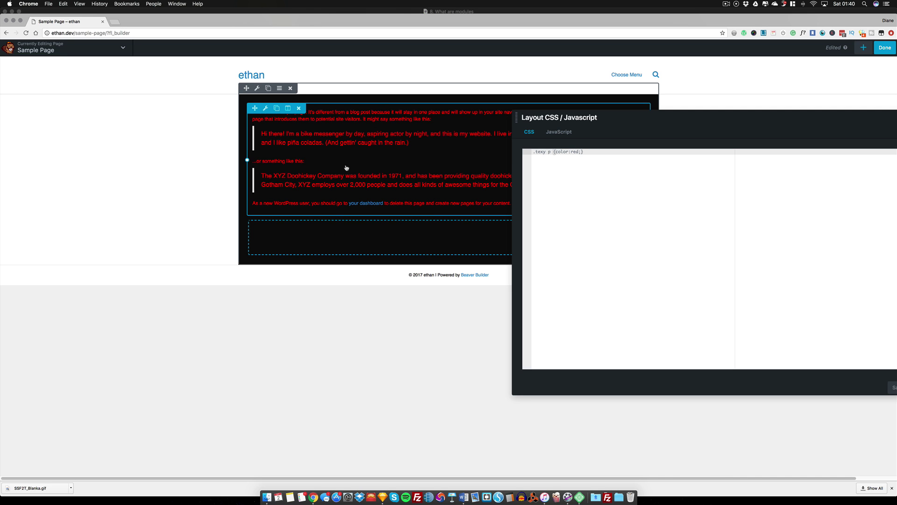
Delete the red-text rule and cancel the Layout CSS editor without saving
triple_click(587, 154)
key(BackSpace)
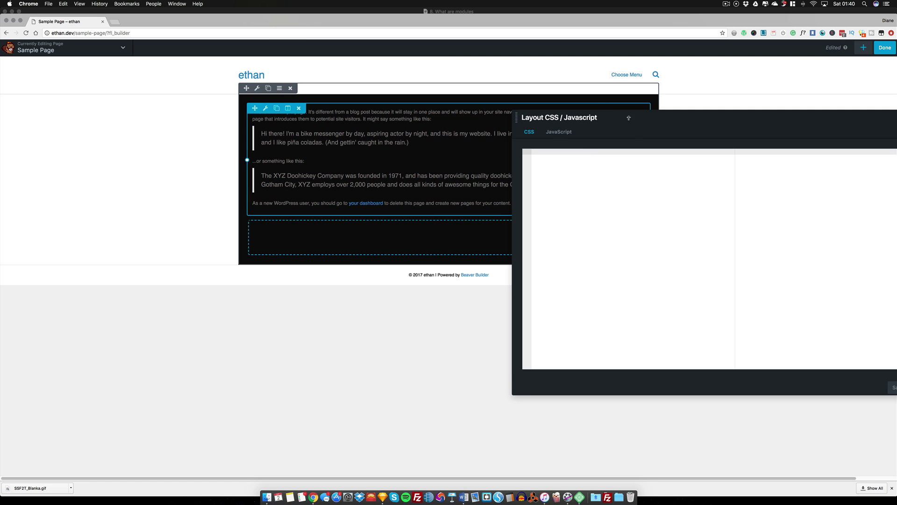
key(super+a)
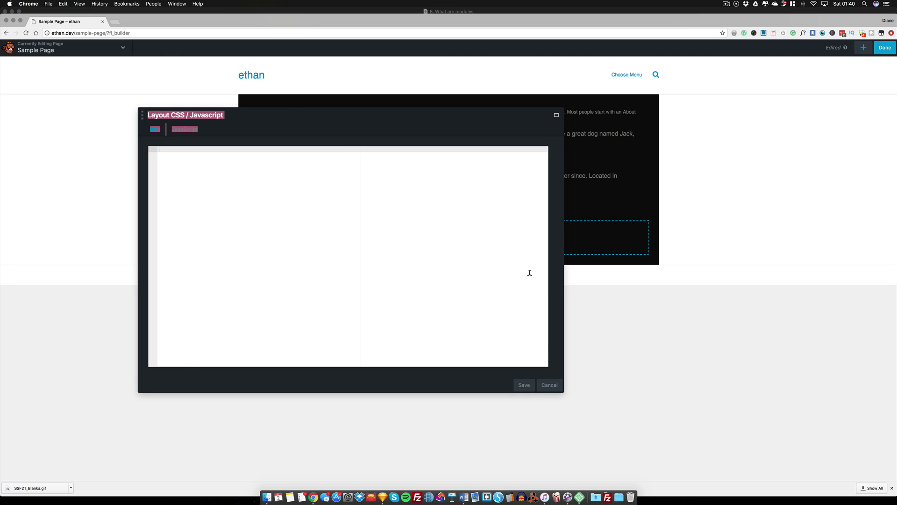
click(546, 388)
mouse_move(286, 136)
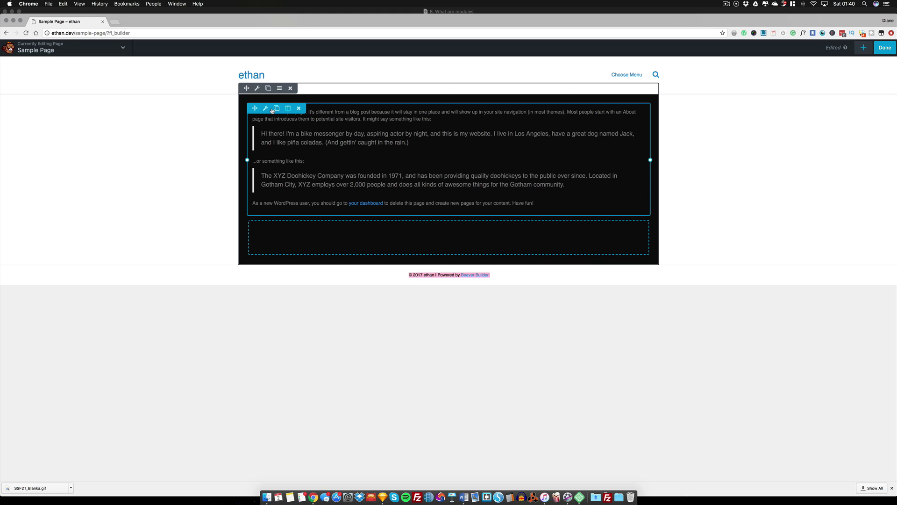
Set the black row's text colour to bright green (#00dd58) and save the row settings
click(257, 88)
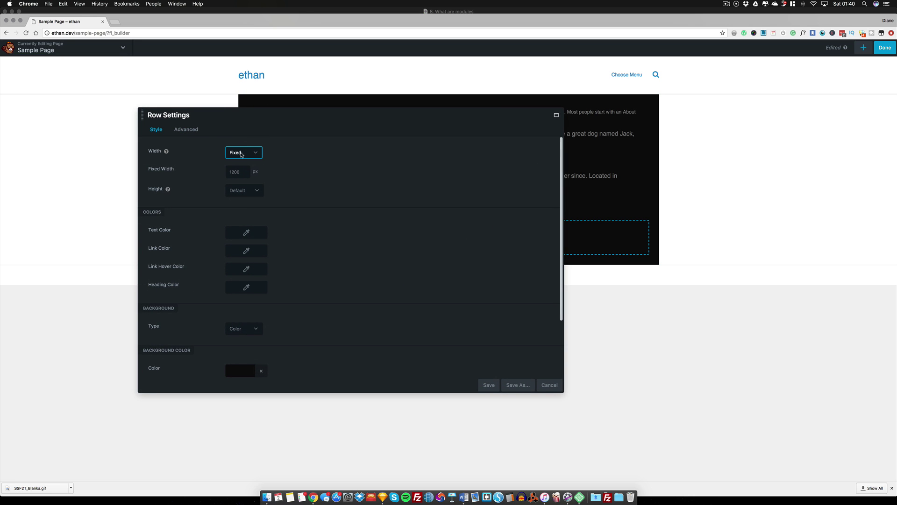
click(243, 234)
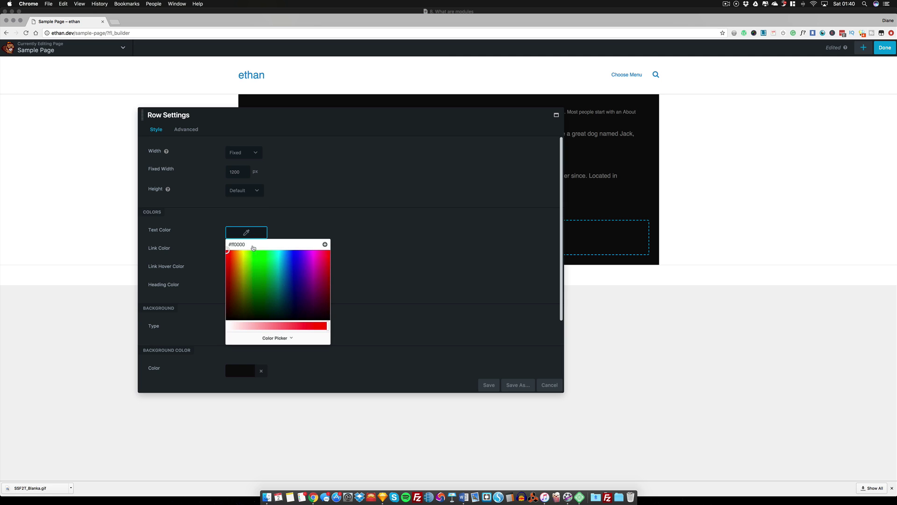
click(325, 263)
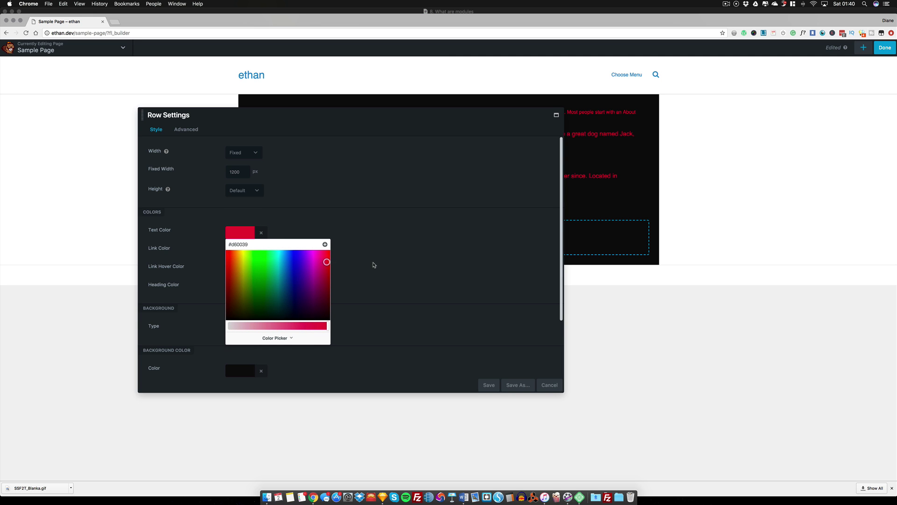
click(326, 261)
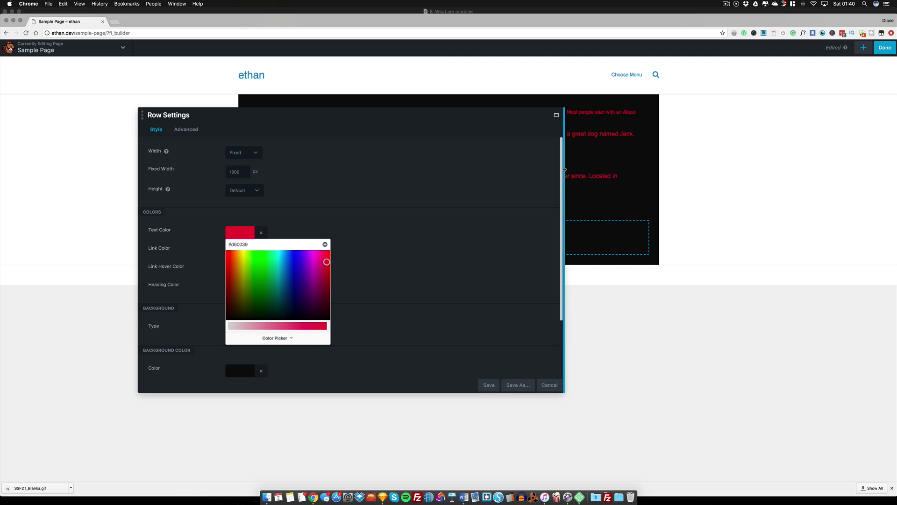
drag(560, 170, 415, 163)
click(242, 232)
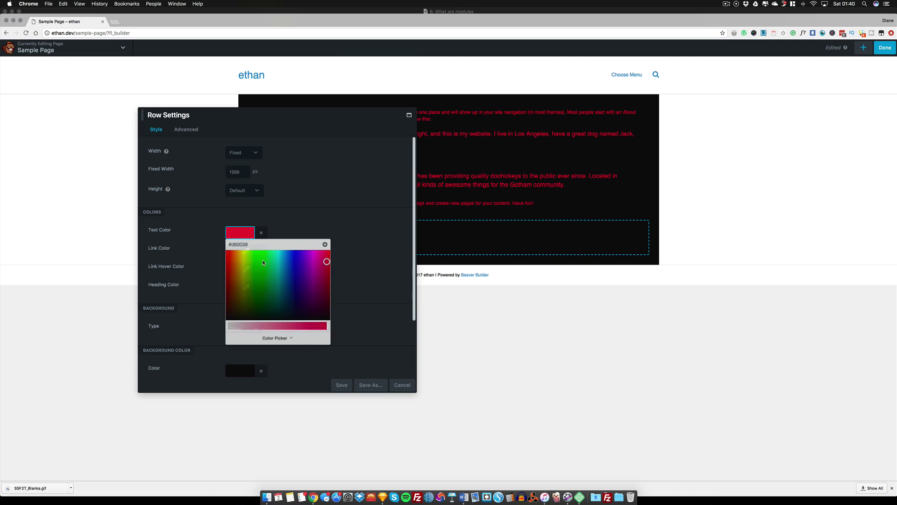
click(257, 256)
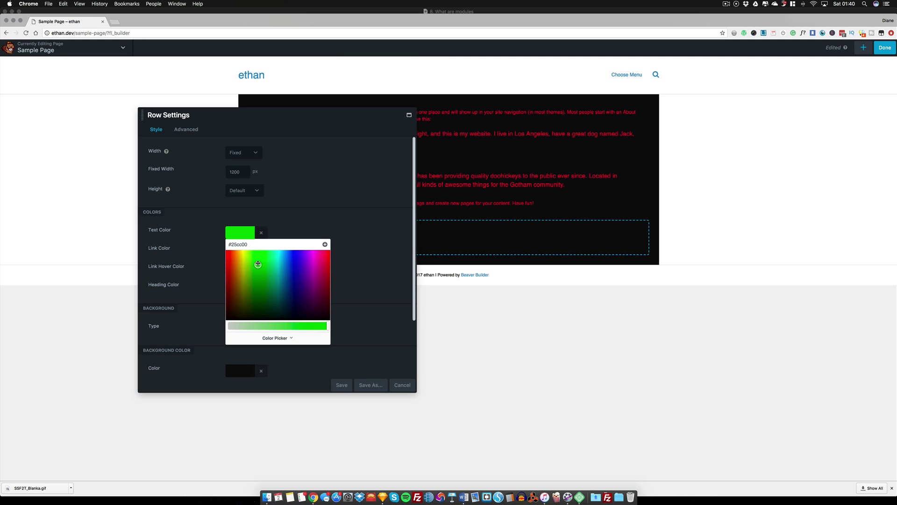
click(312, 228)
click(341, 384)
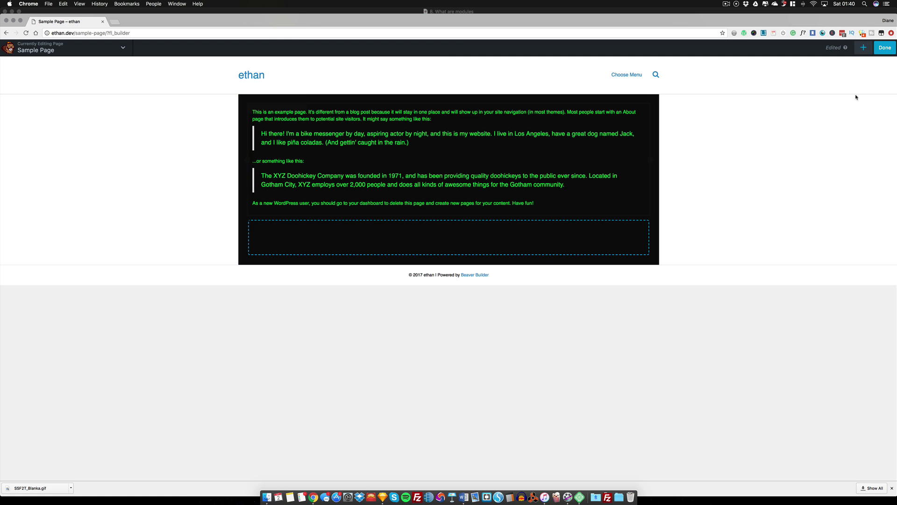
Drag a Button module into the black row's drop zone, save it, and reopen its settings
click(864, 48)
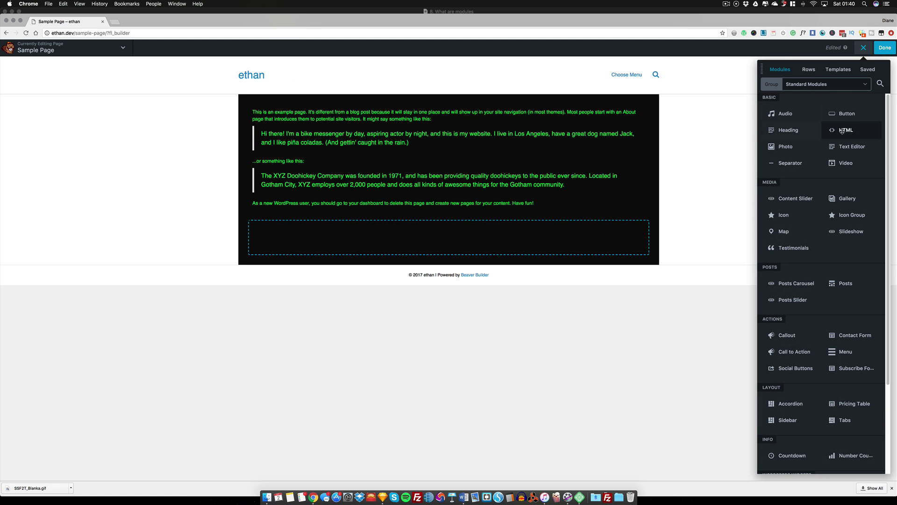
drag(847, 116, 363, 256)
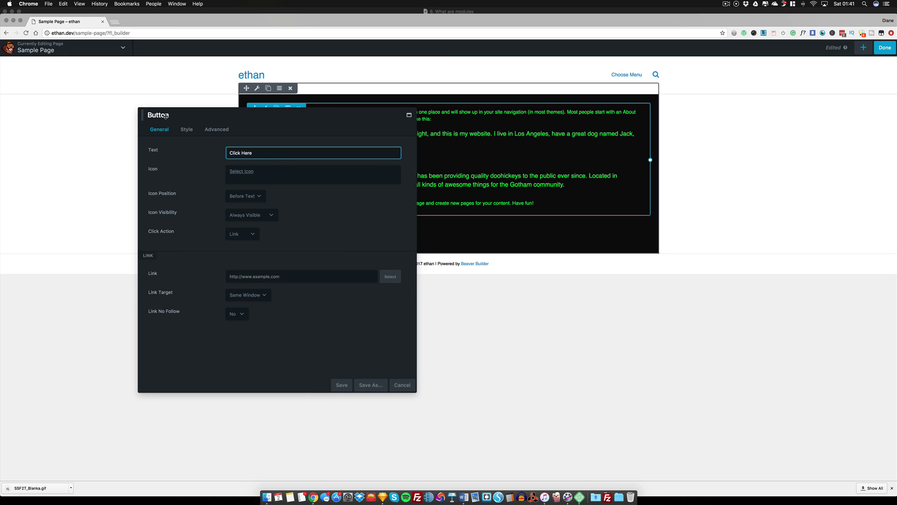
click(342, 385)
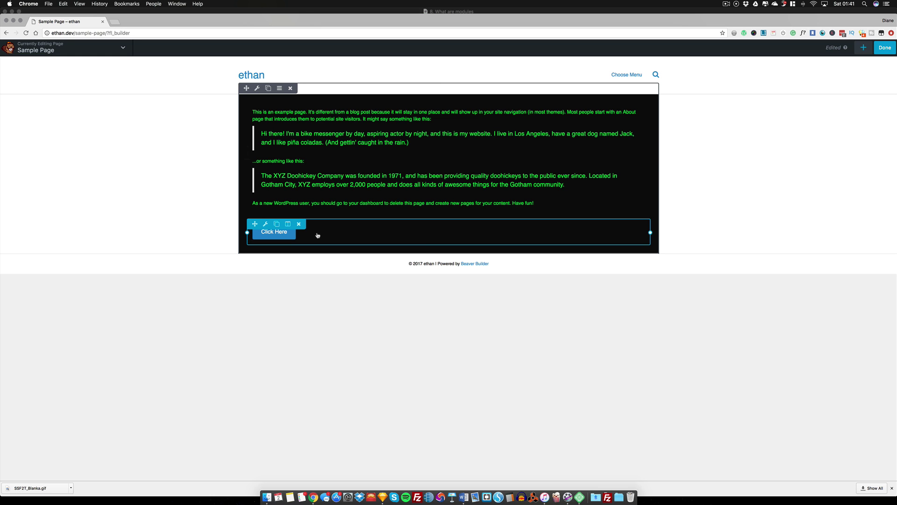
click(402, 237)
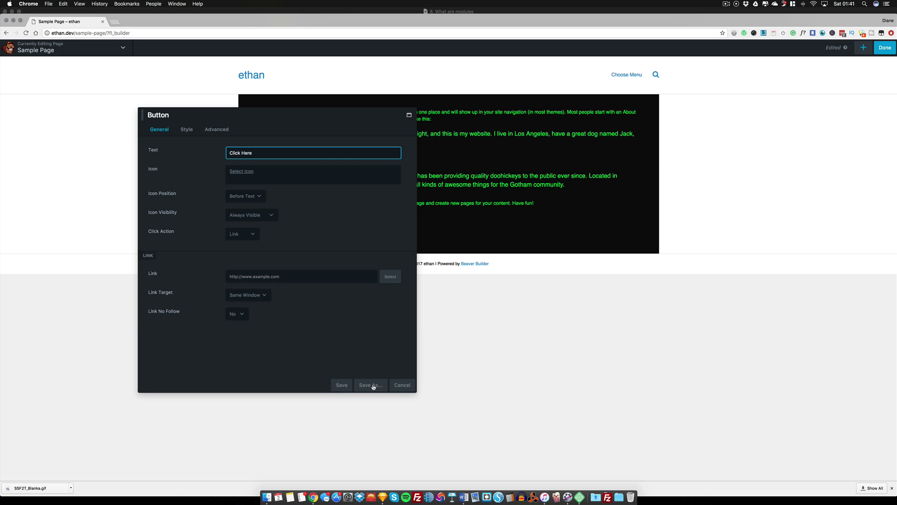
Save the Click Here button as module 'My Button' with Global left at No, then close settings
click(368, 386)
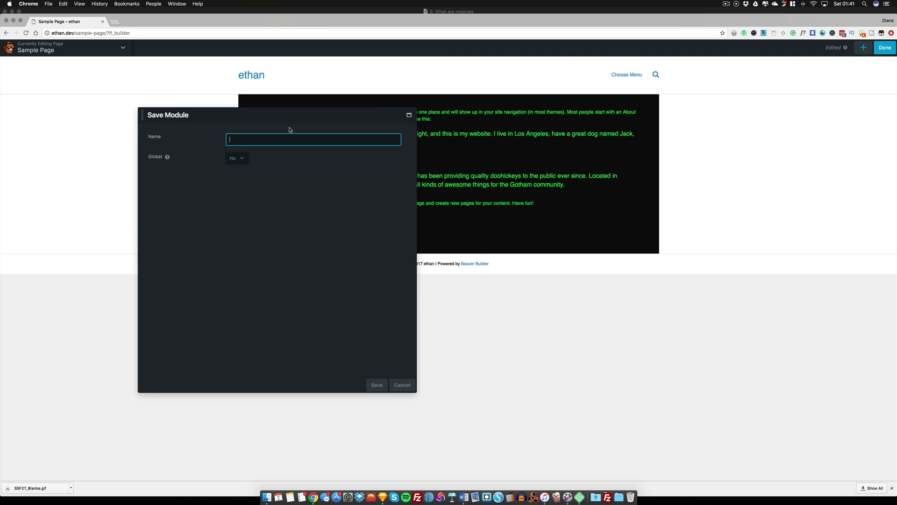
text(My Button)
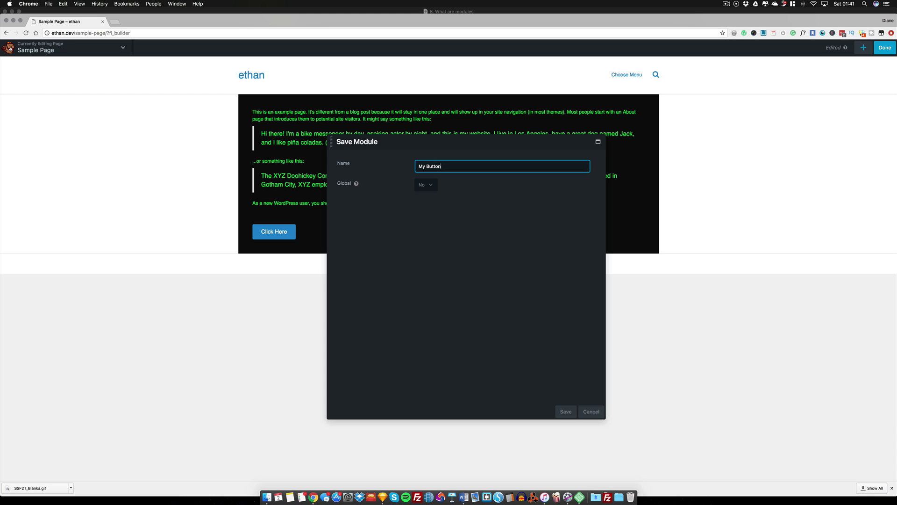
click(500, 241)
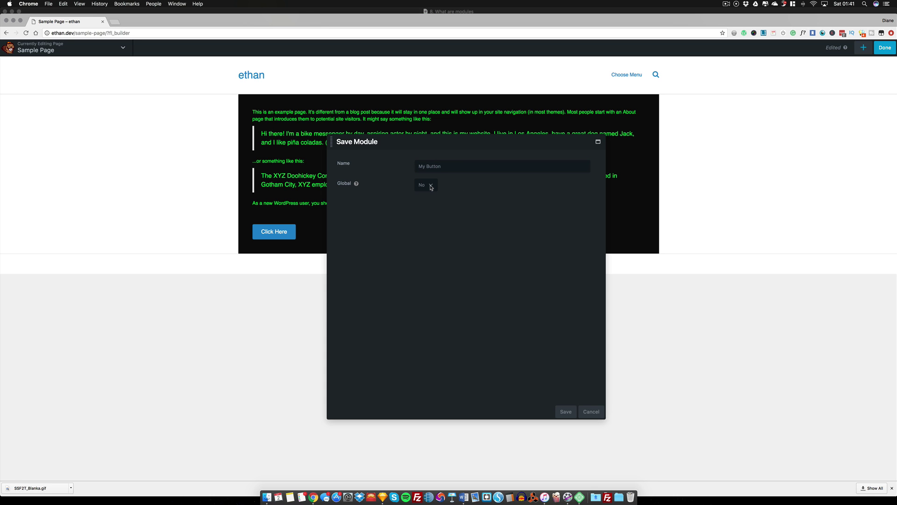
drag(410, 143, 501, 157)
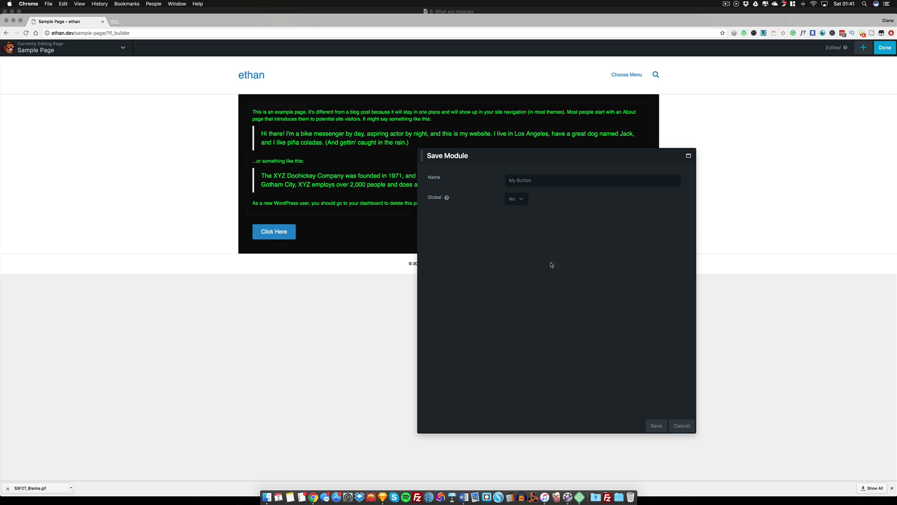
click(656, 425)
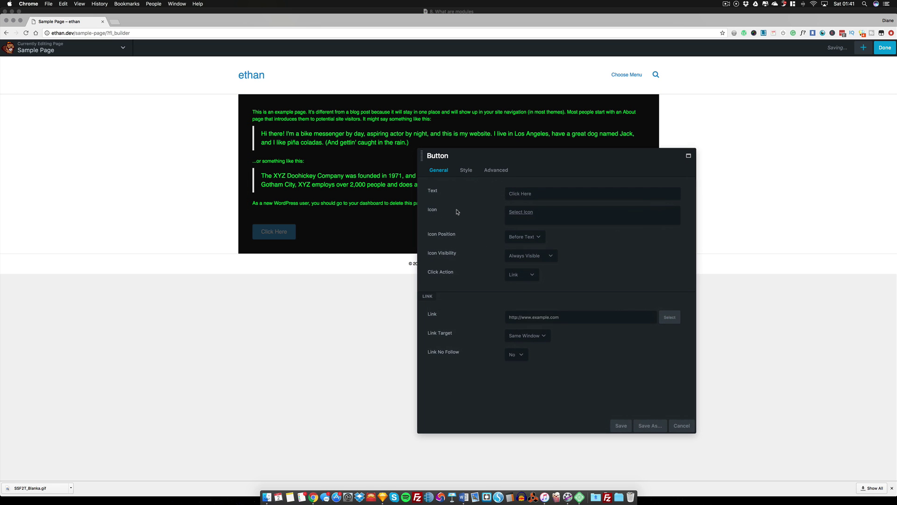
click(621, 425)
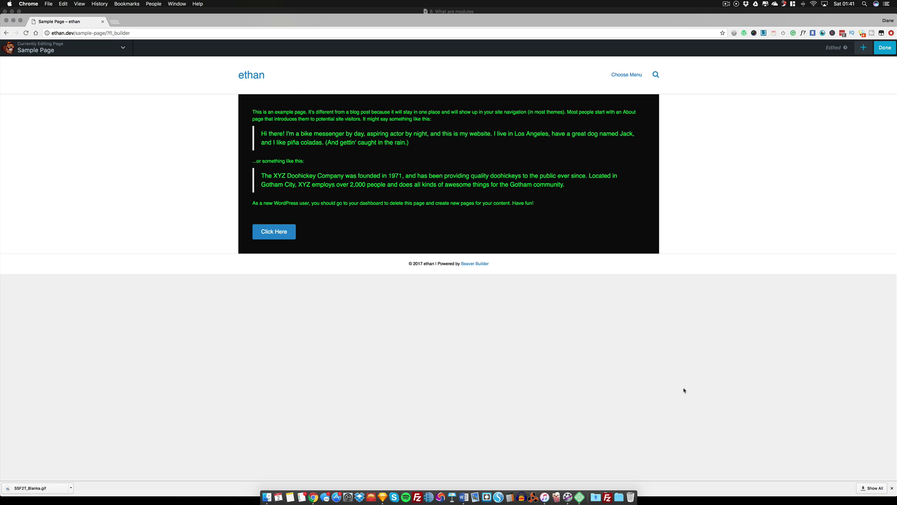
Drag the saved My Button module from the Saved tab above the existing button
click(863, 48)
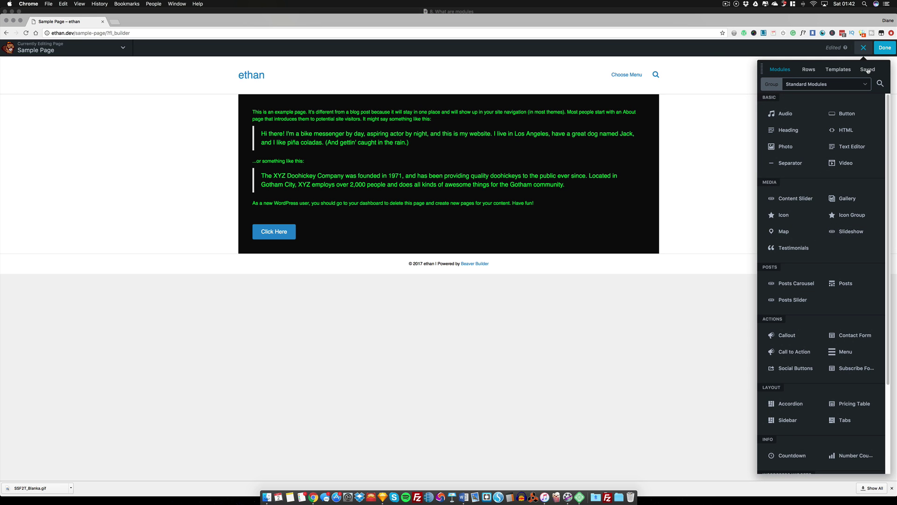
click(867, 70)
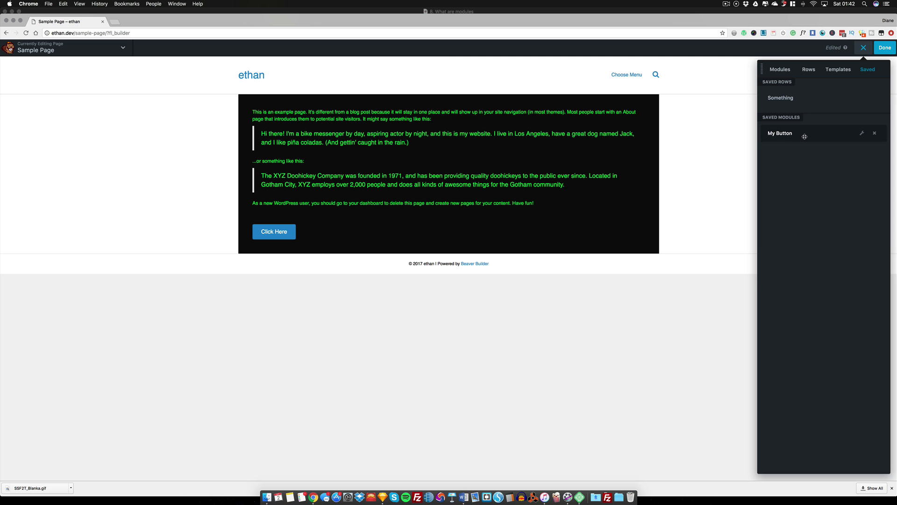
drag(804, 136, 455, 274)
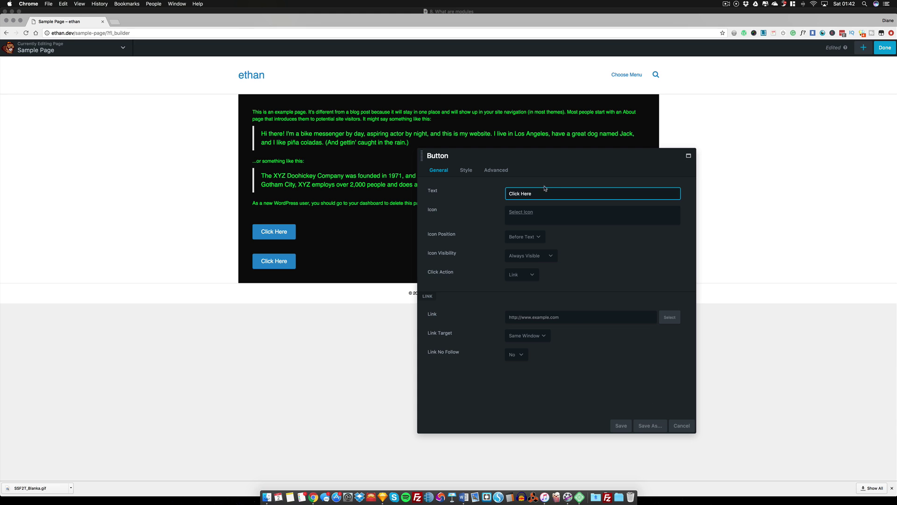
Relabel the new button 'hidsofhuafa', set its link to #, and save
drag(542, 191, 491, 191)
text(hidsofhuafa)
click(580, 316)
text(#)
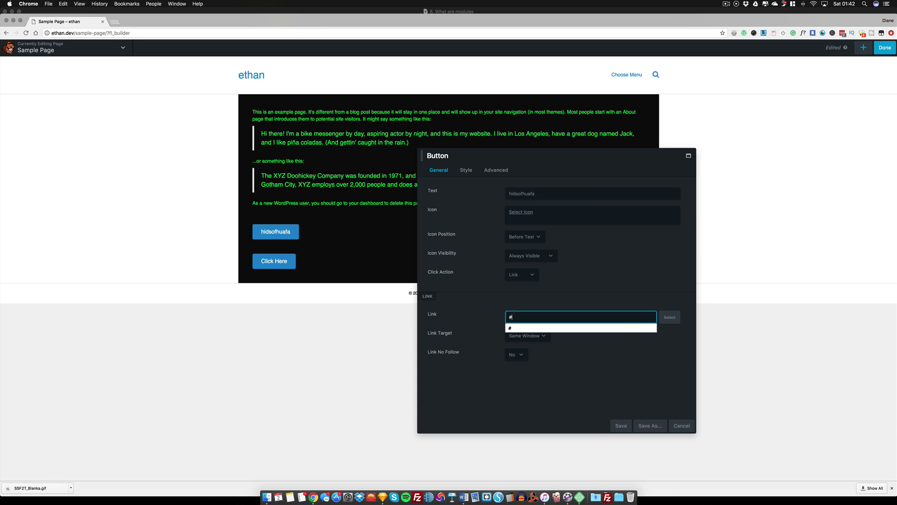
click(621, 425)
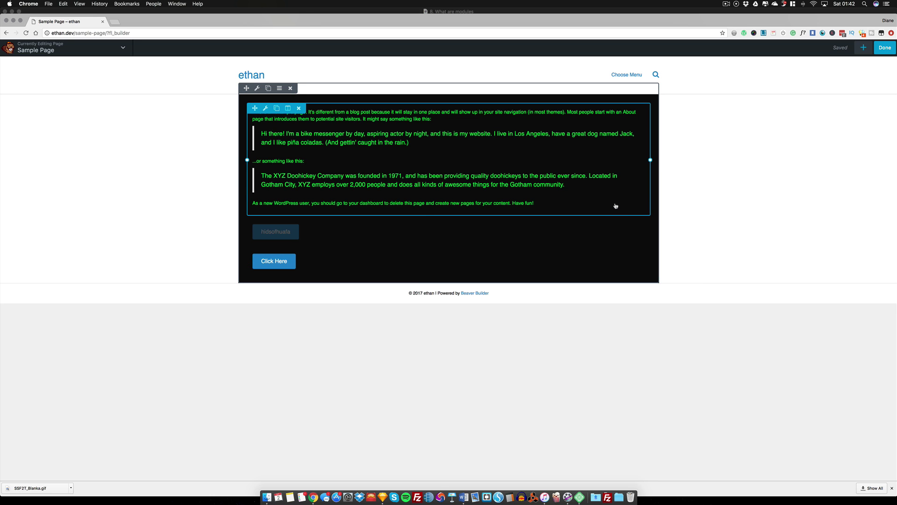